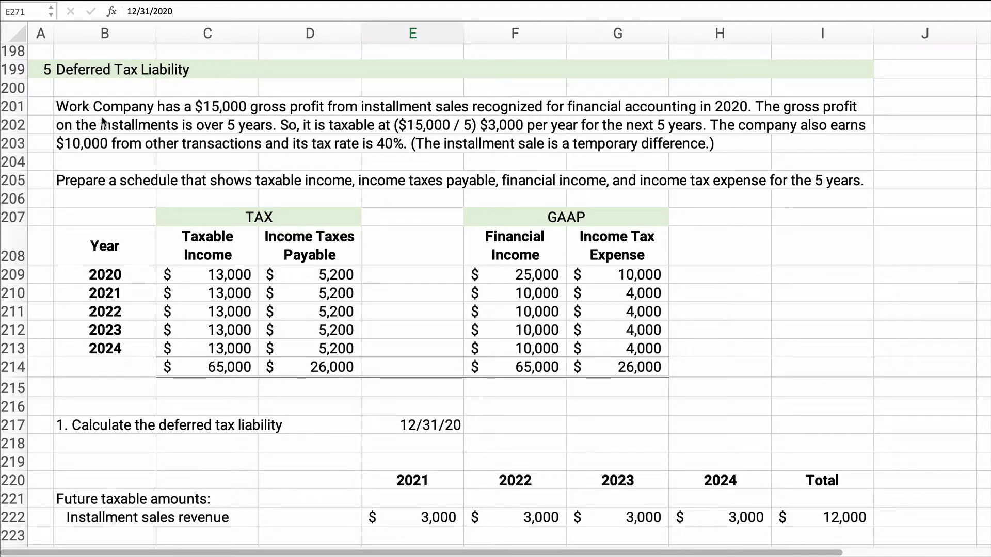
Clear the Taxable Income amounts for 2020 through 2024 in C209:C213
left_click(88, 109)
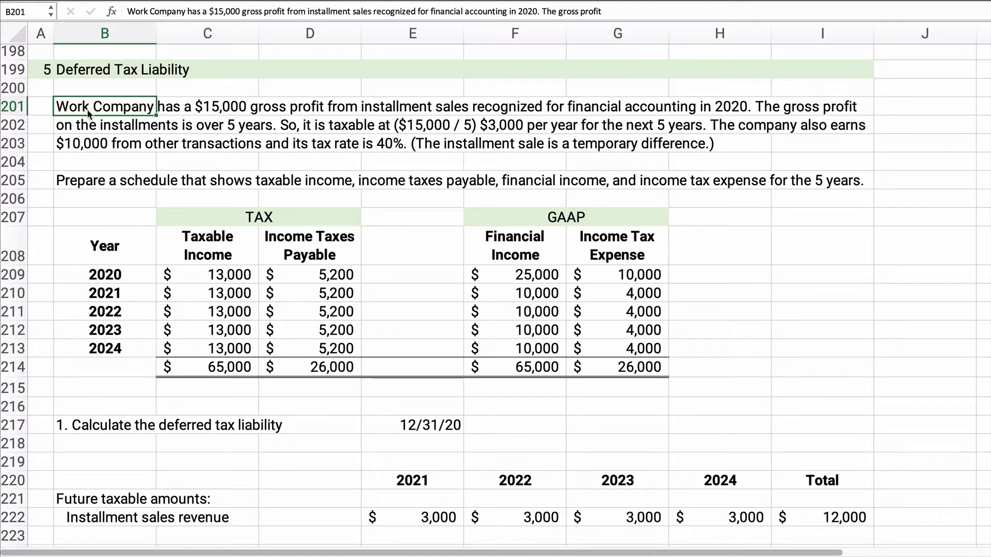
left_click(98, 130)
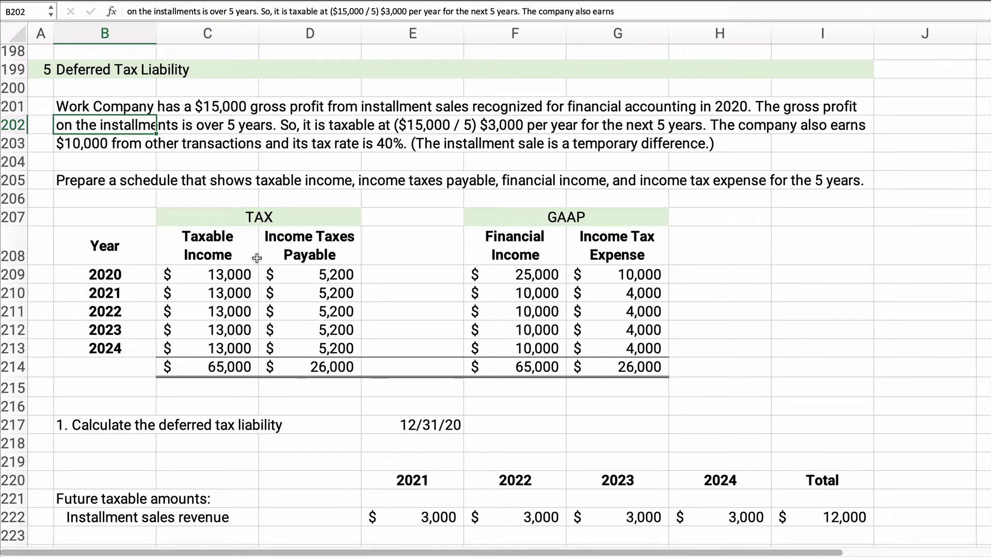
left_click_drag(211, 274, 207, 343)
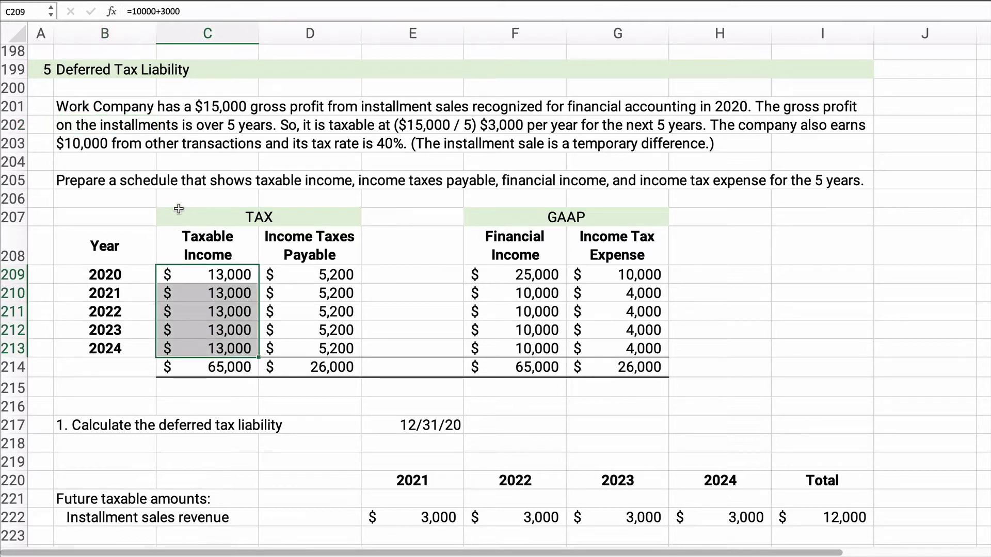
left_click_drag(174, 212, 301, 348)
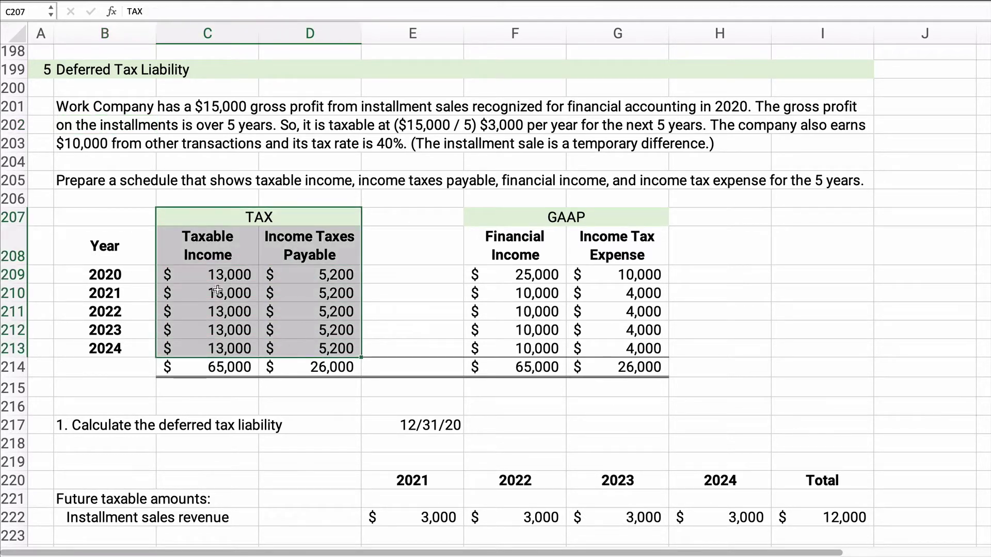
left_click_drag(216, 274, 218, 341)
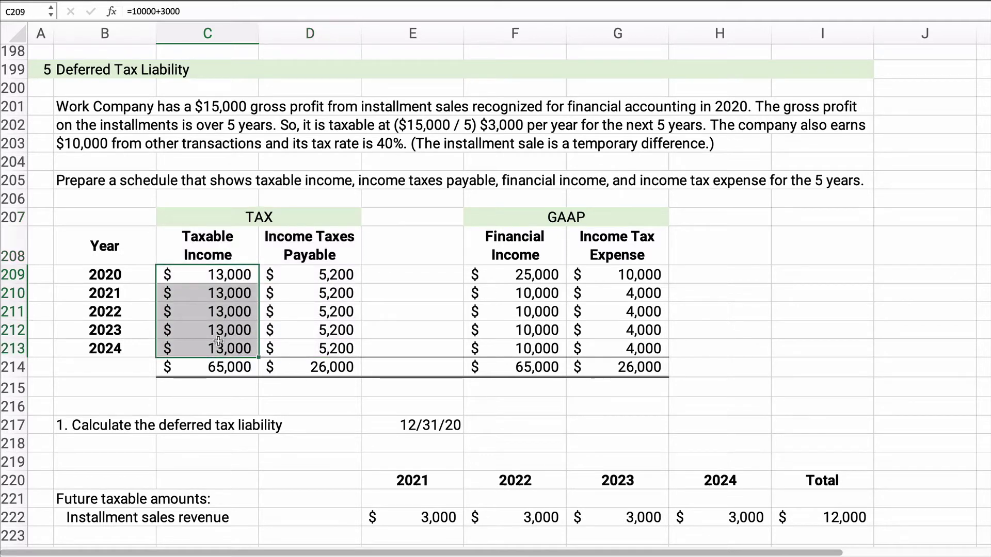
key("Delete")
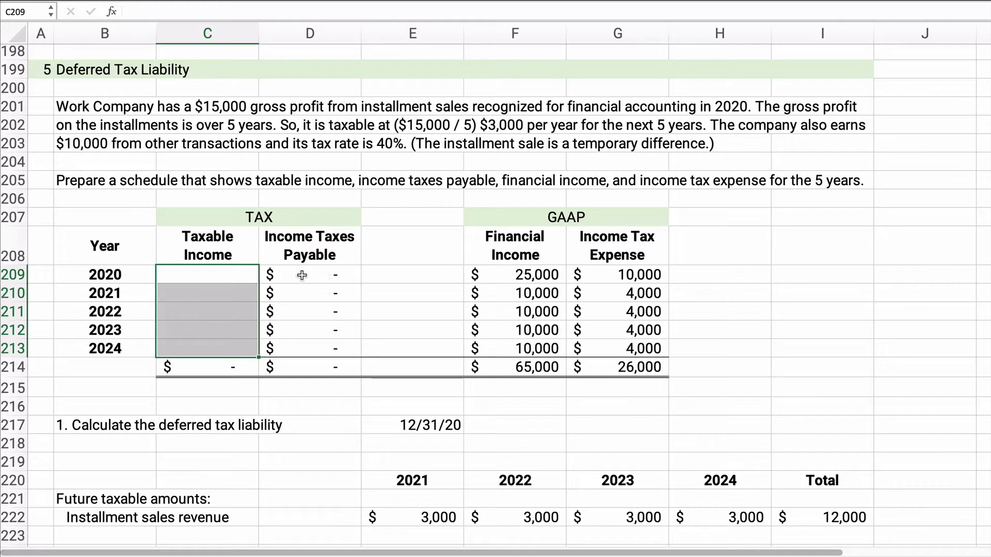
Enter =10000+3000 as the 2020 taxable income in C209 and fill it down through 2024
left_click(221, 270)
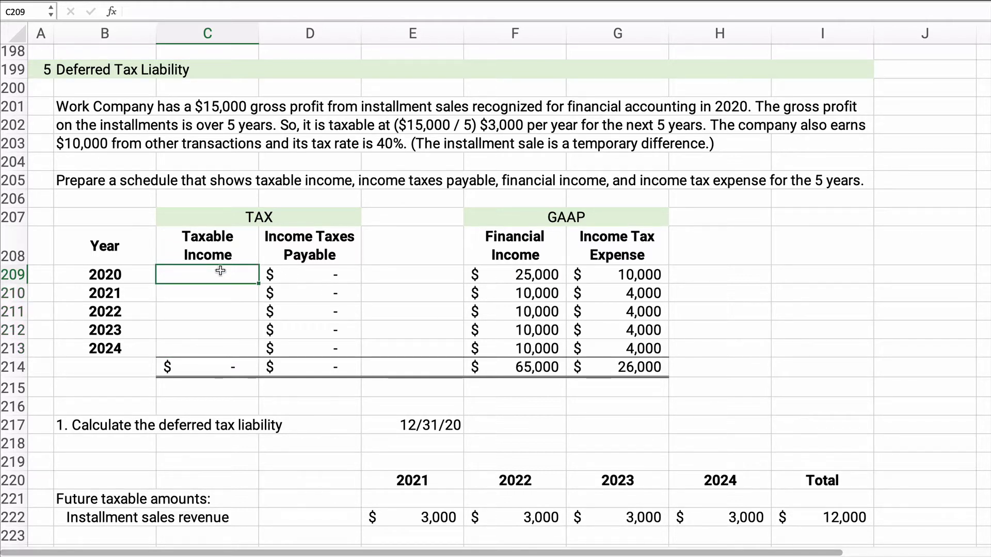
type("=100000")
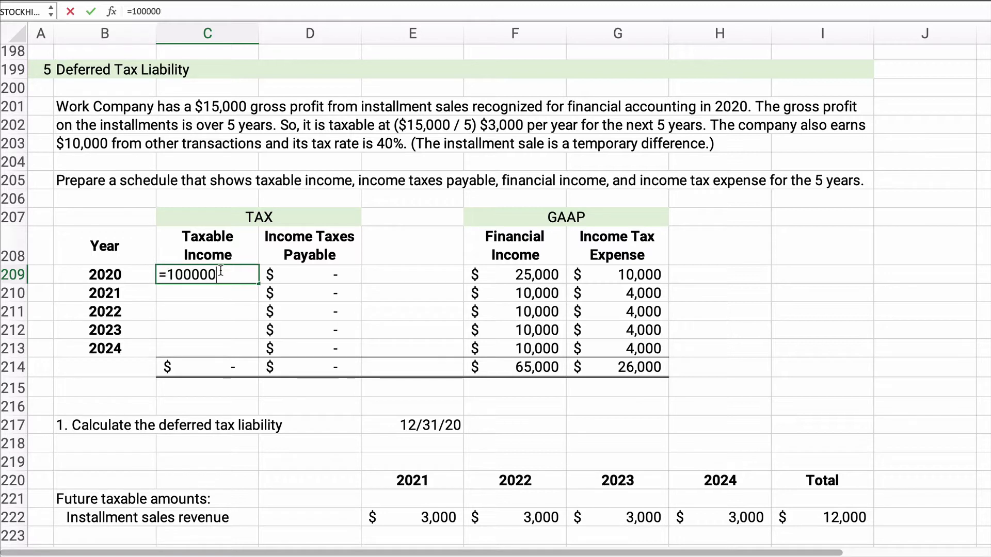
key("BackSpace")
type("+3000")
key("Return")
left_click(220, 273)
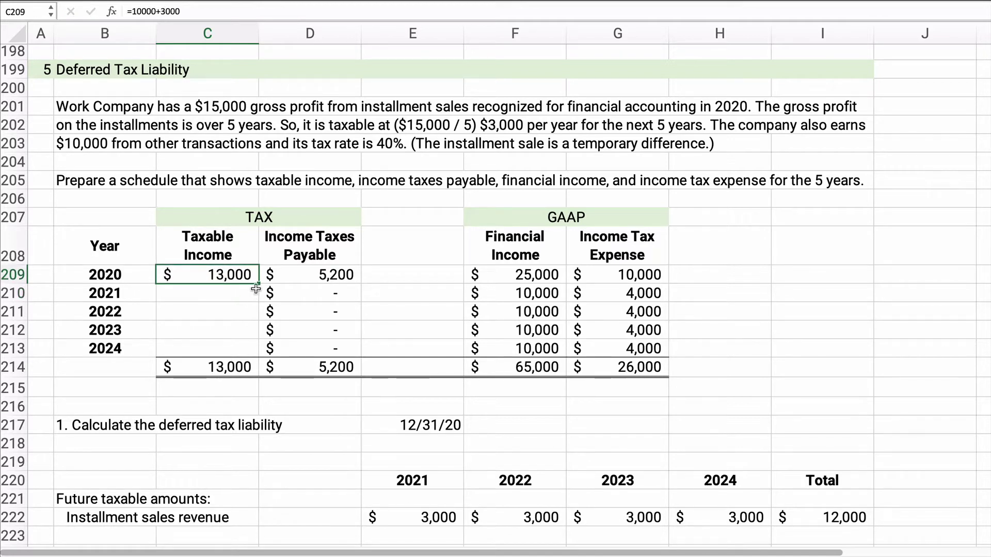
left_click_drag(256, 288, 240, 323)
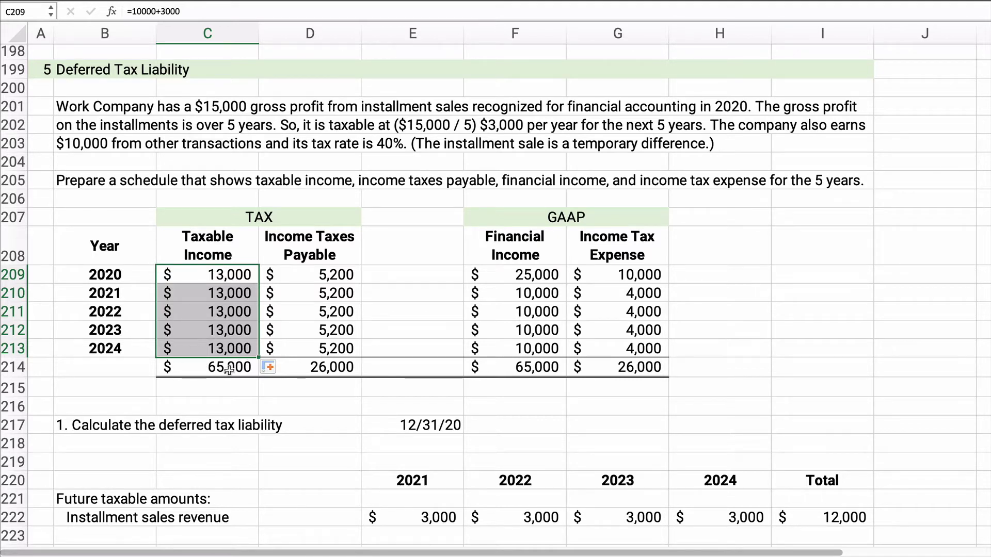
Calculate the 2020 income taxes payable in D209 as C209 multiplied by 0.40
left_click(297, 278)
type("=")
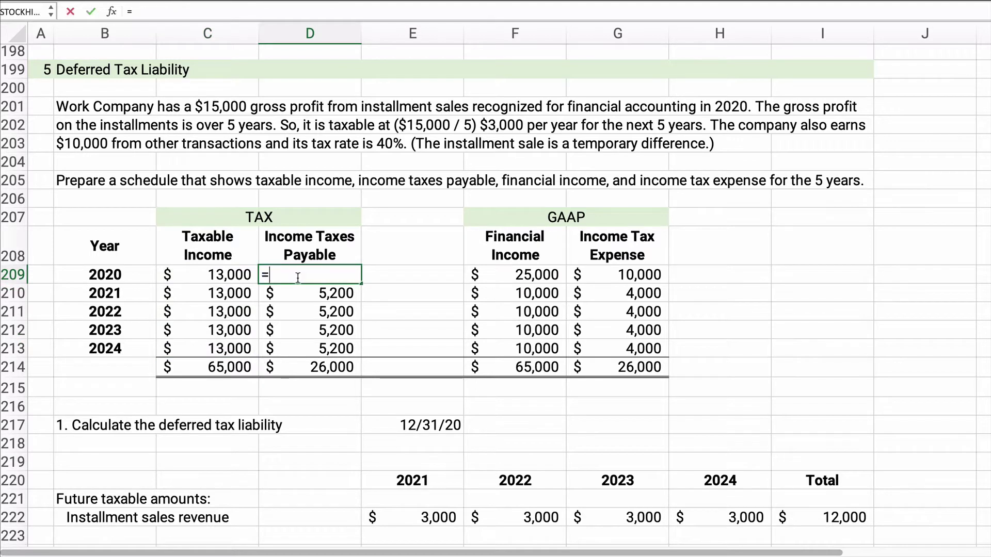
key("Left")
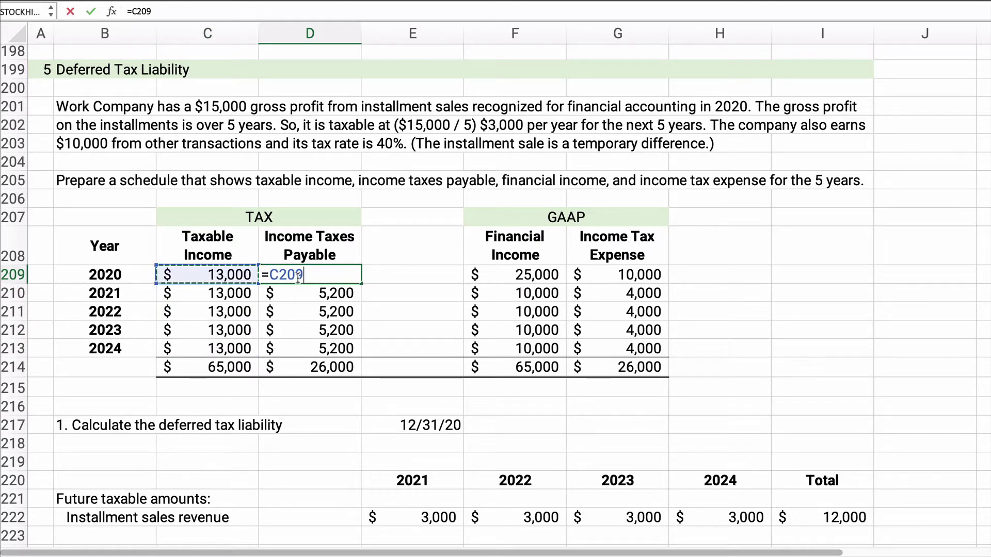
type("*.40")
key("Return")
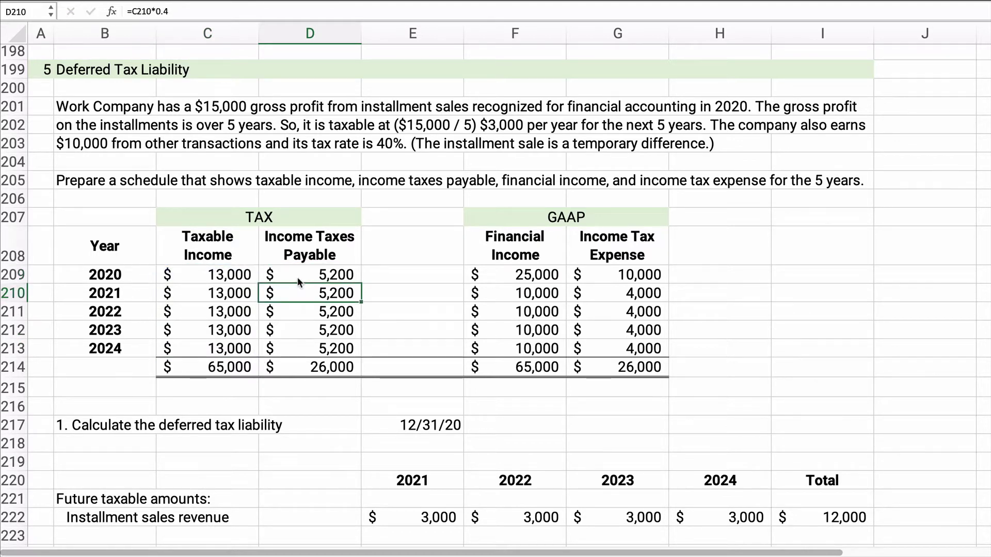
left_click(306, 274)
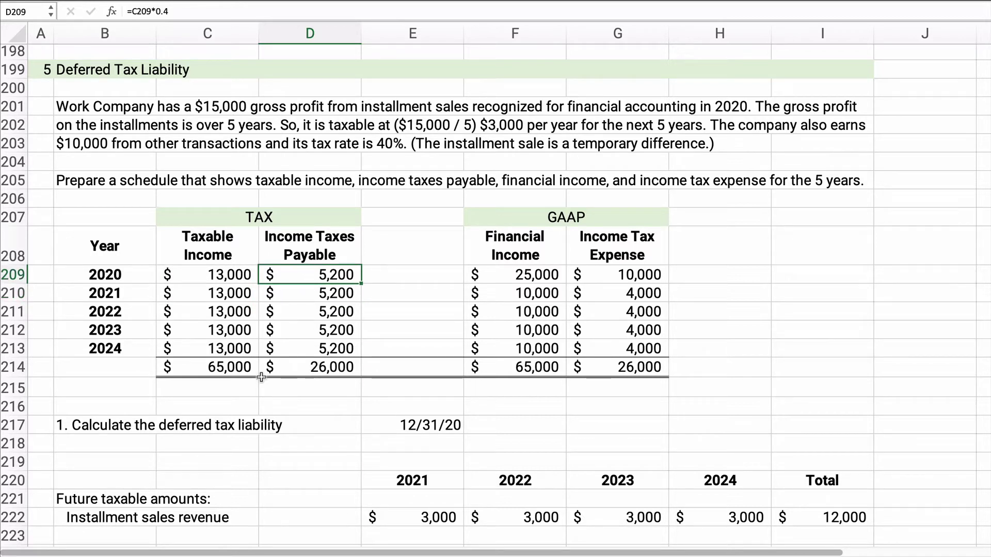
Review the taxable income total, the Income Taxes Payable column, and the GAAP Financial Income and Income Tax Expense columns
left_click(217, 369)
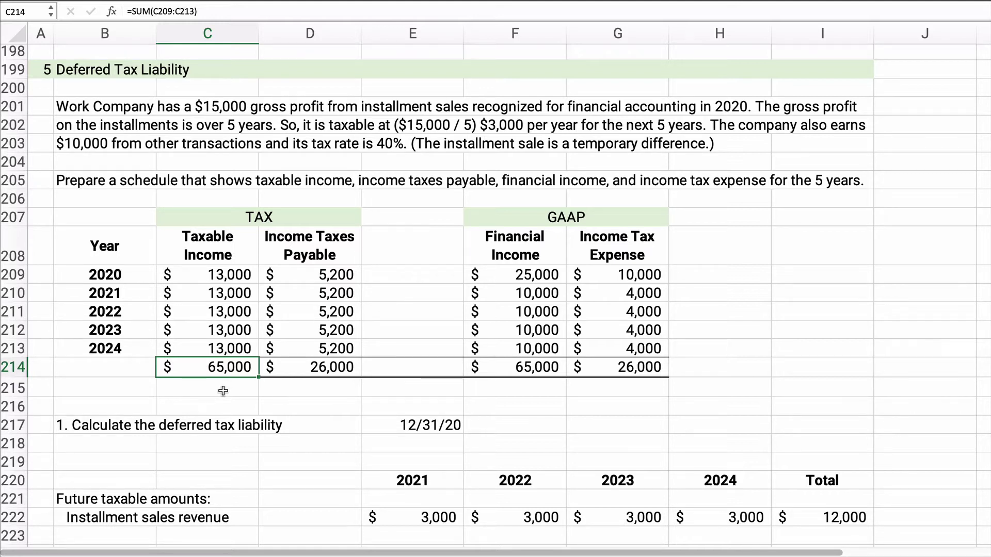
left_click(308, 260)
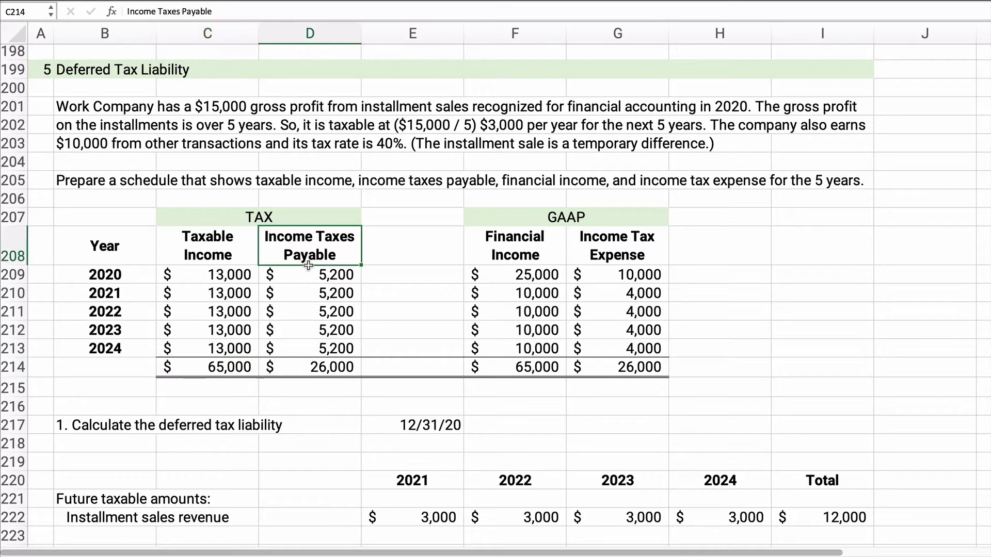
left_click_drag(308, 266, 310, 369)
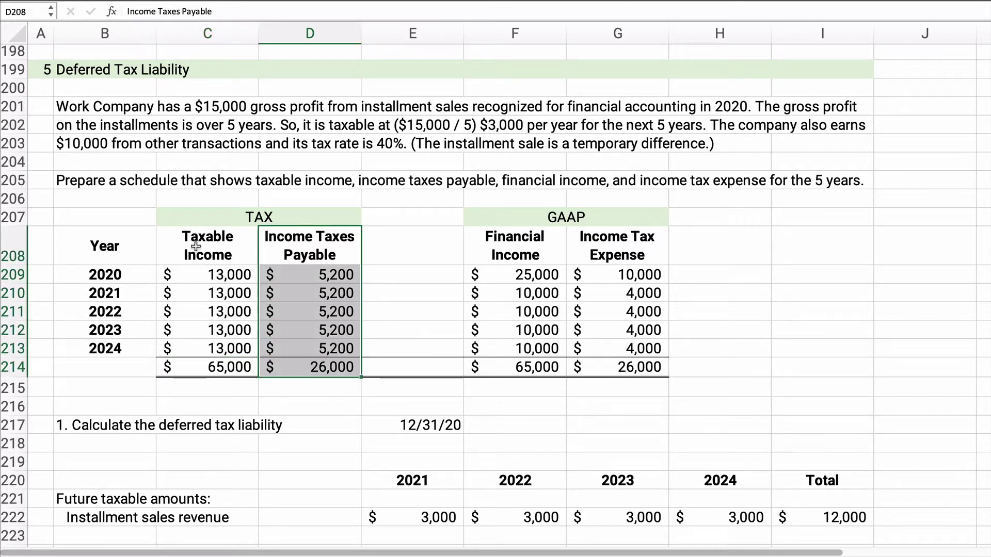
left_click_drag(196, 246, 295, 359)
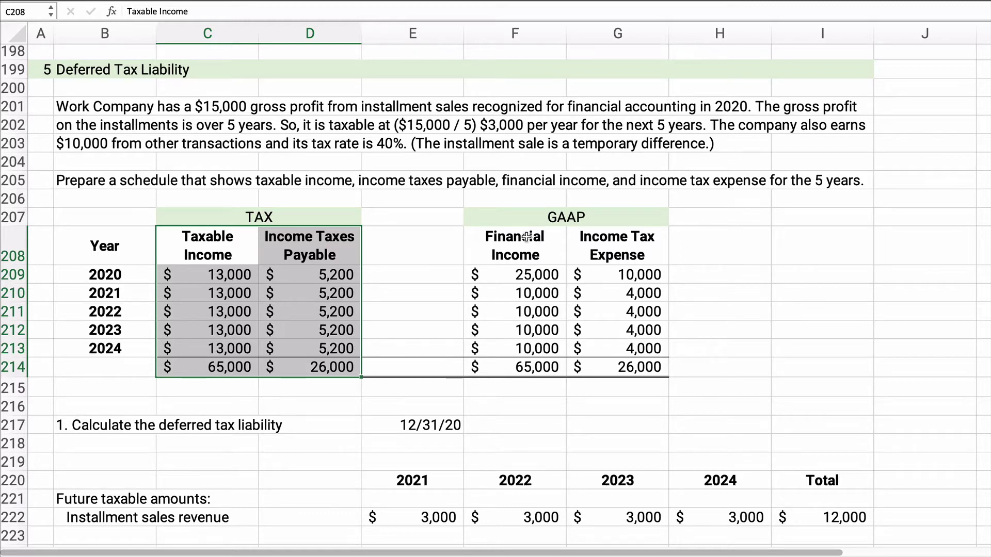
left_click_drag(511, 237, 516, 367)
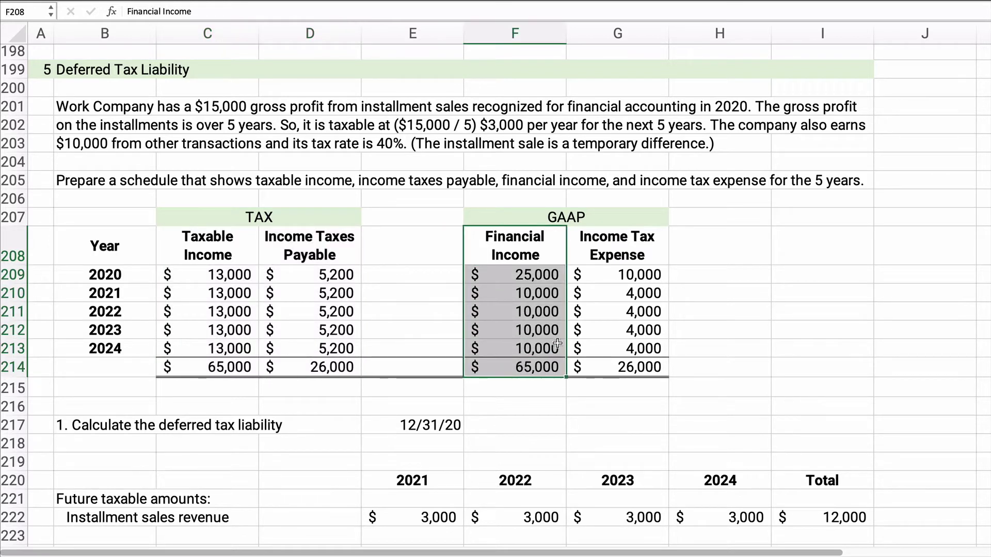
left_click_drag(640, 236, 627, 348)
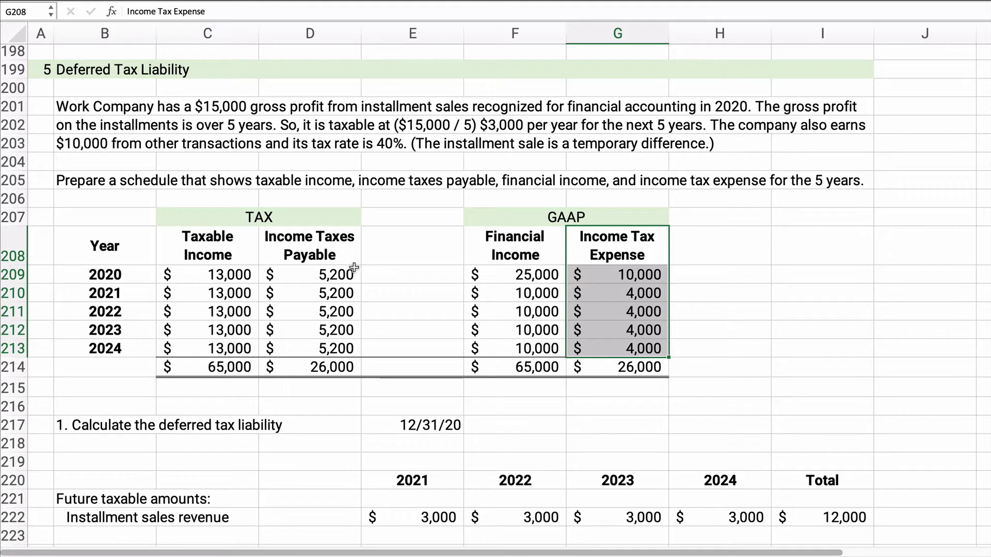
left_click(505, 278)
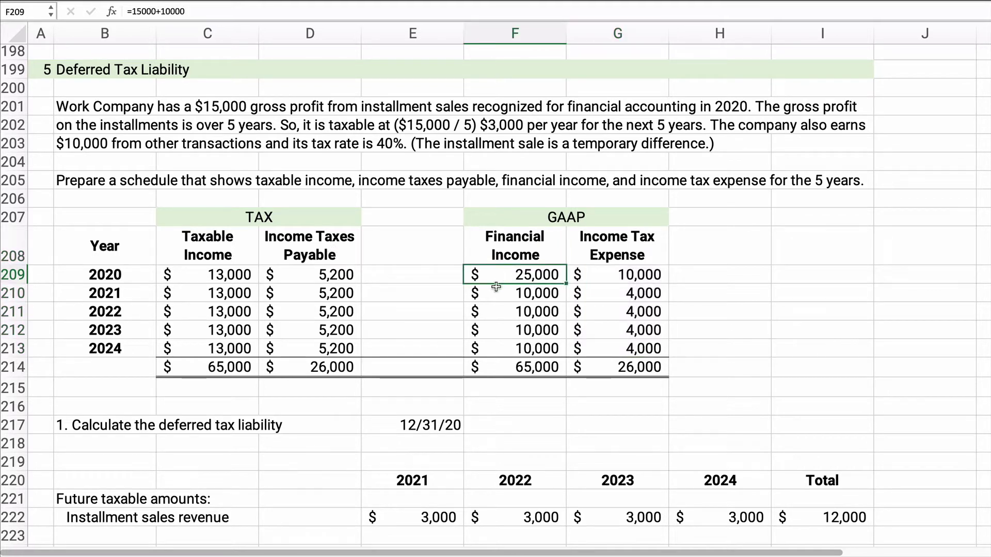
left_click_drag(499, 290, 513, 349)
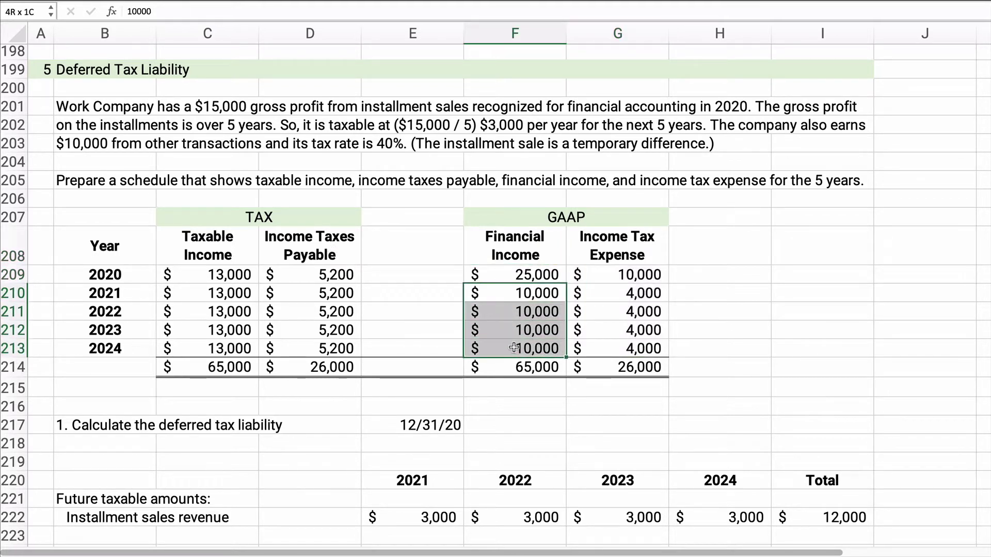
Enter =10000+15000 as the 2020 financial income in F209 and compare the column with the taxable income total
left_click(522, 274)
type("=10")
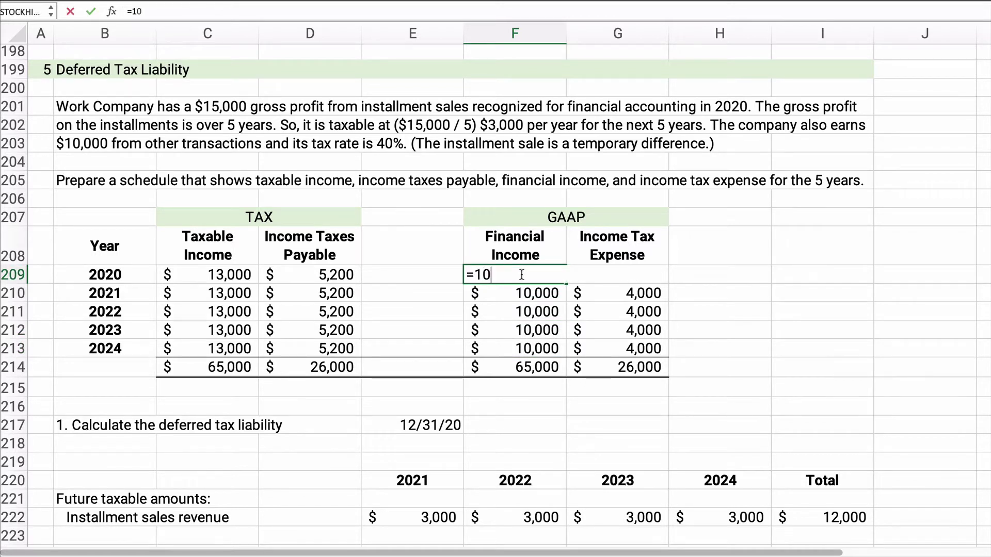
type("0000+15000")
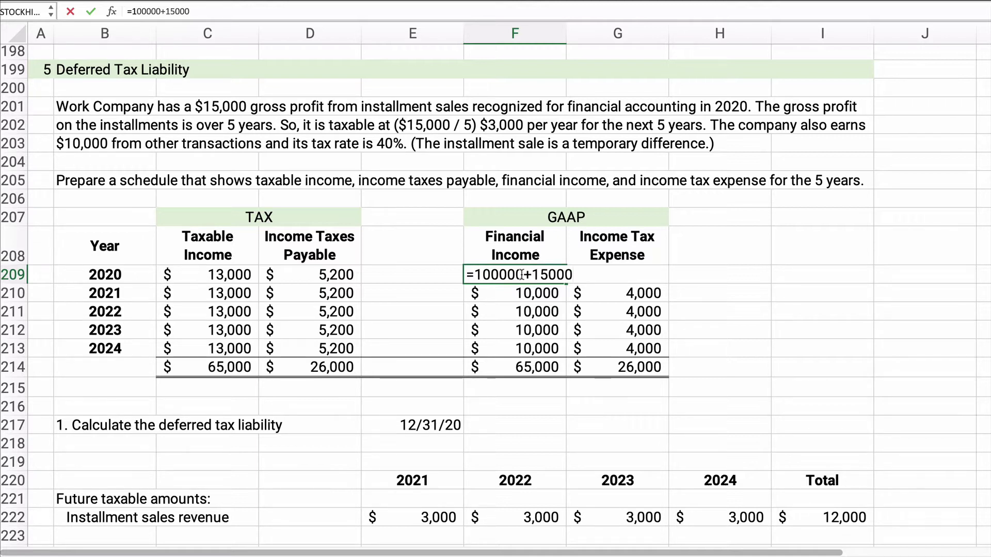
key("Return")
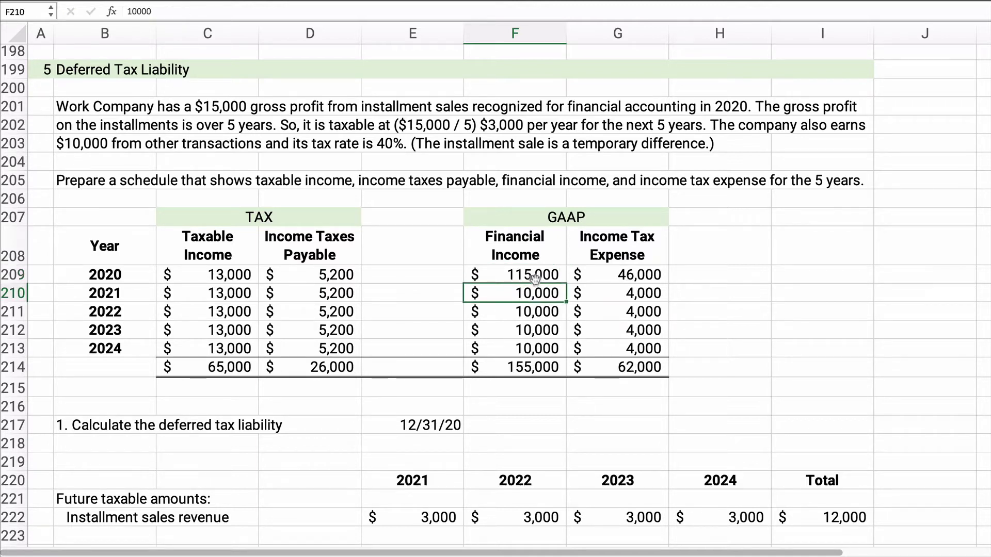
left_click(534, 279)
left_click(153, 12)
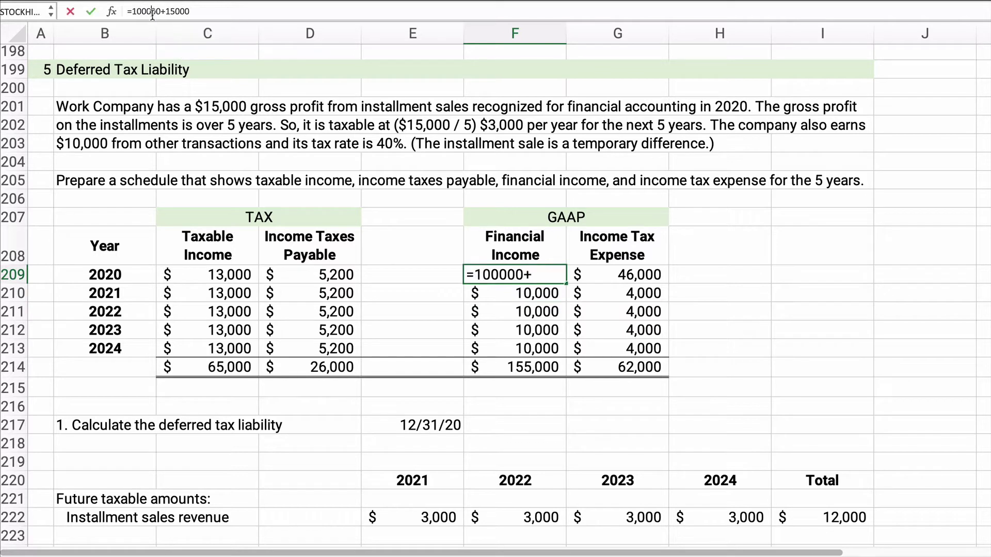
key("BackSpace")
key("Return")
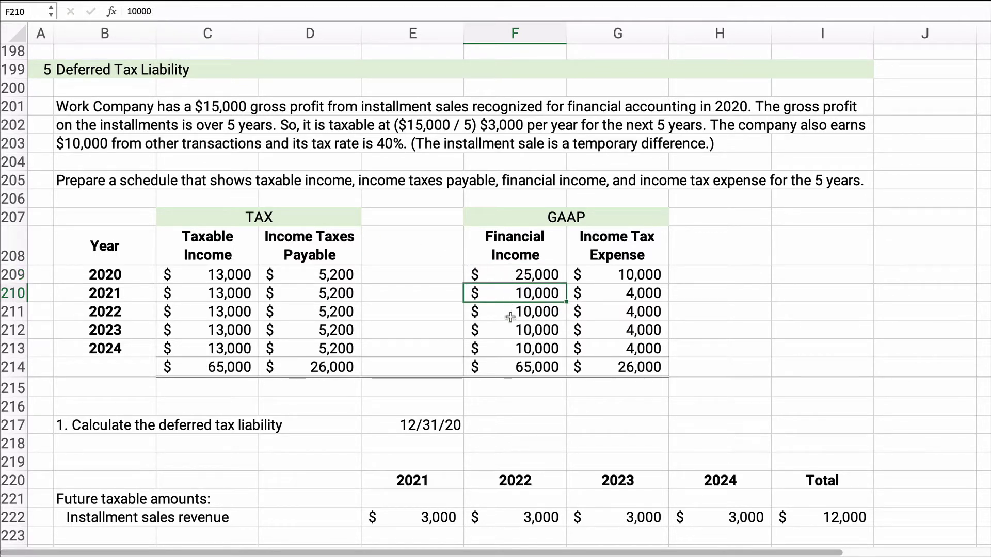
left_click_drag(511, 276, 510, 360)
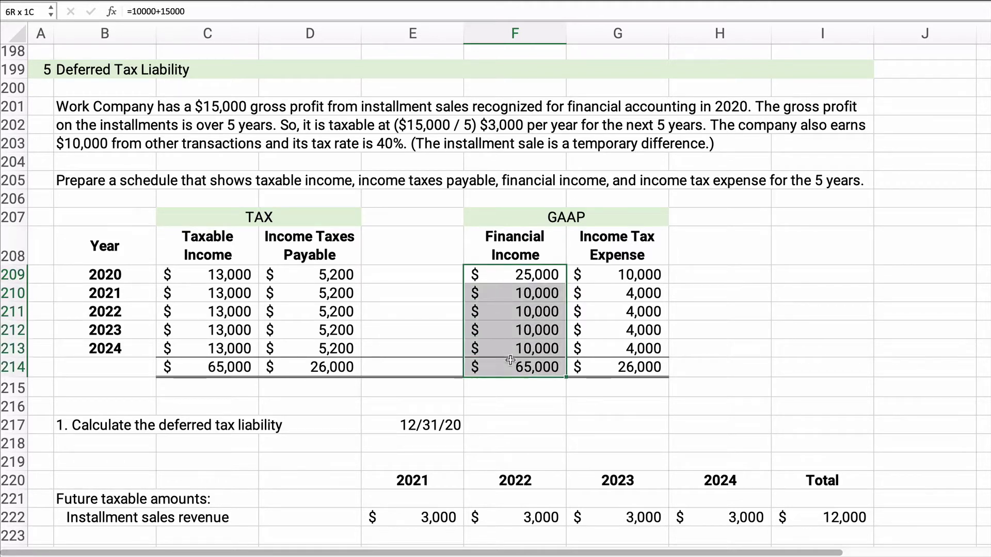
left_click(237, 364)
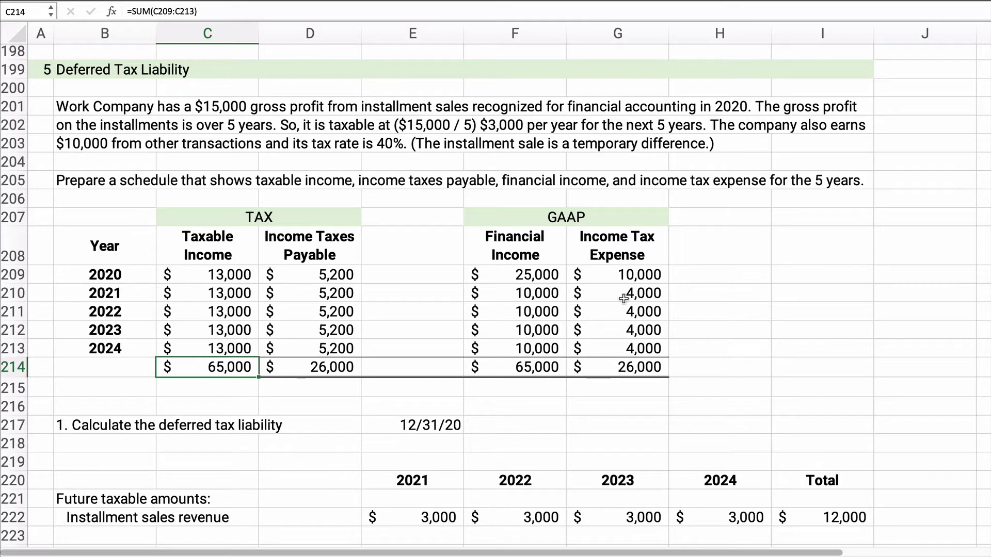
Calculate the 2020 income tax expense in G209 as F209*0.4 and fill the formula down through 2024
left_click(613, 278)
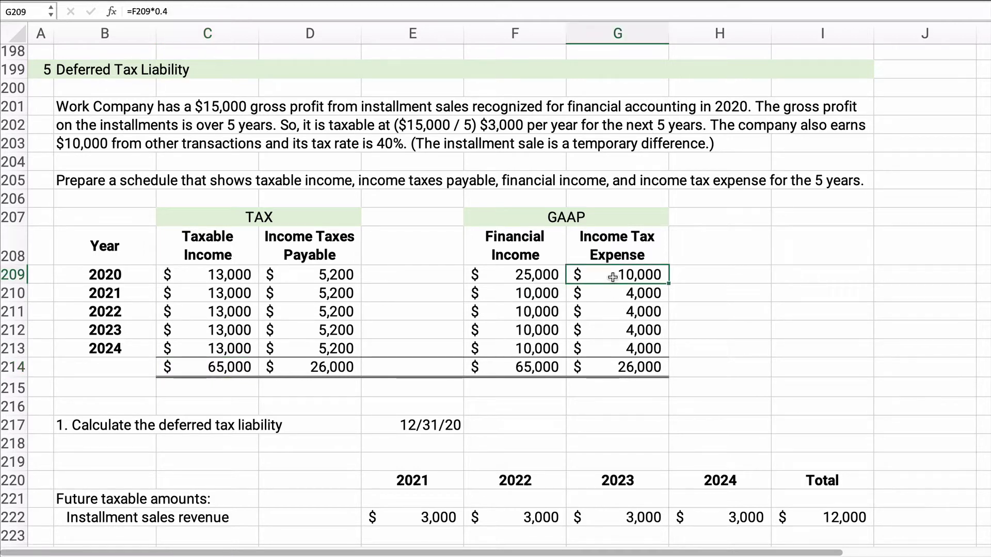
type("=")
key("Left")
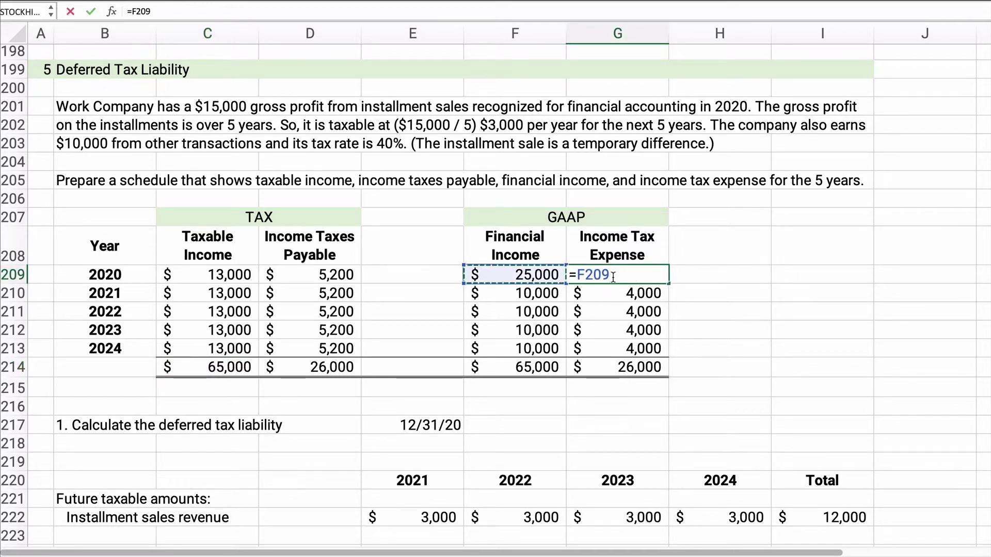
type("*0.4")
key("Return")
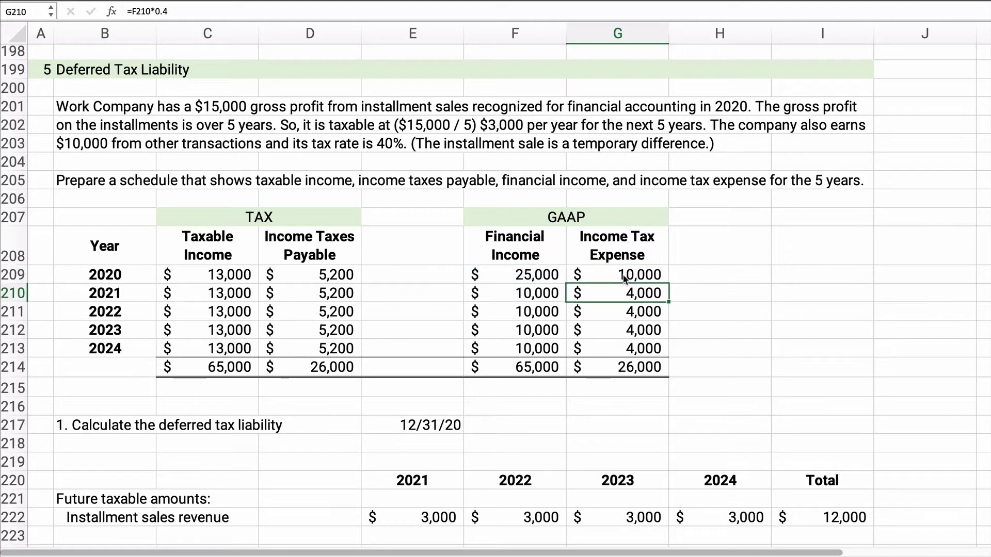
left_click(625, 279)
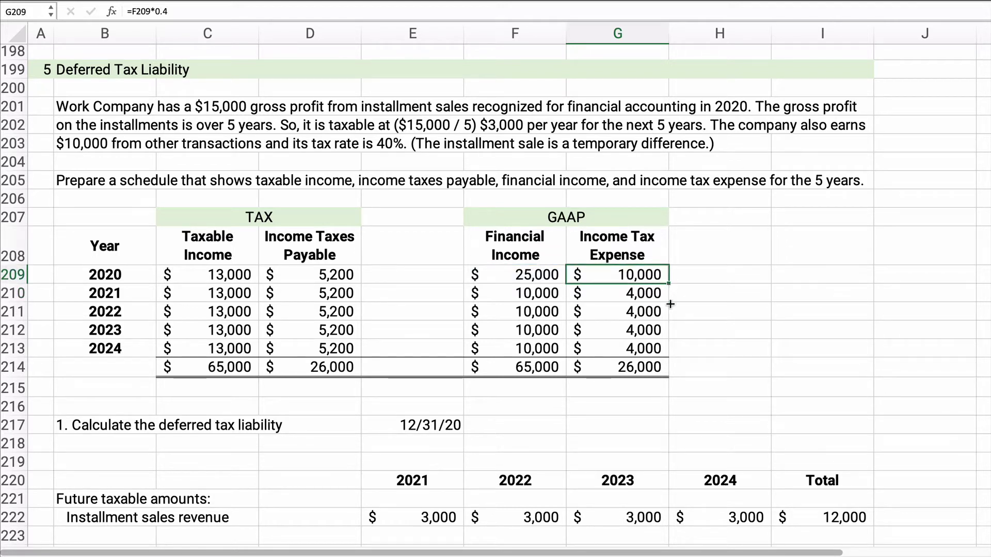
left_click_drag(670, 305, 669, 354)
left_click(711, 341)
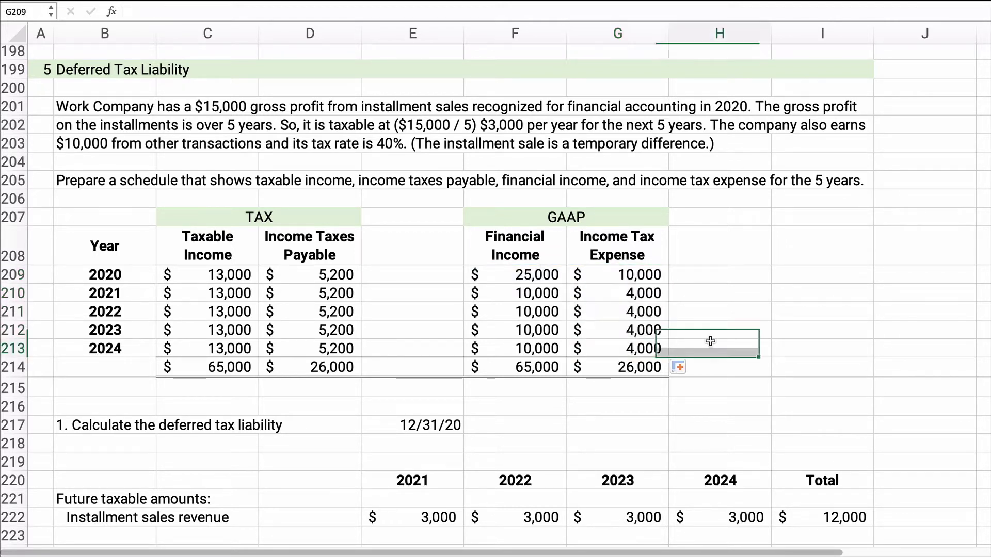
left_click(652, 279)
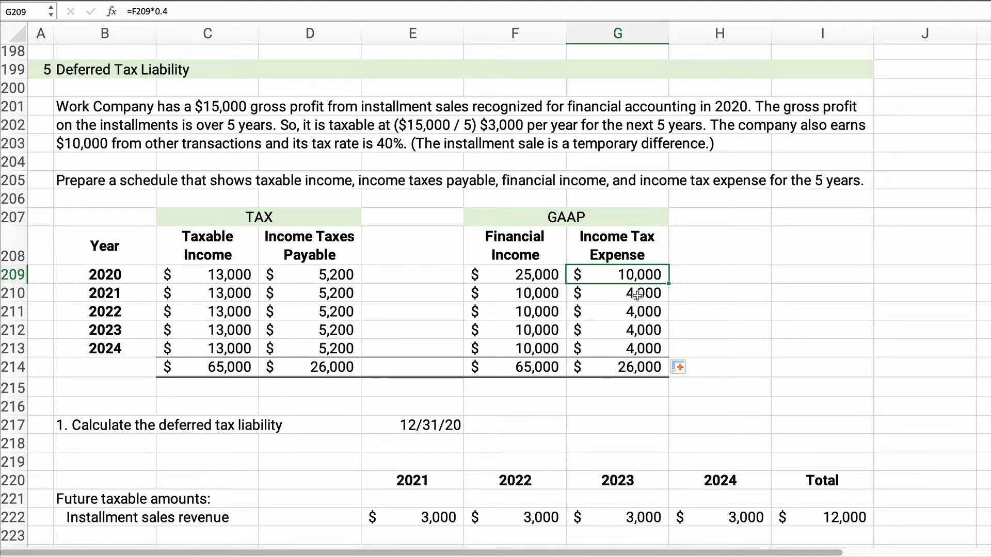
Compare the GAAP income tax expense with the income taxes payable for 2020 and for 2021 through 2024
left_click_drag(637, 295, 628, 344)
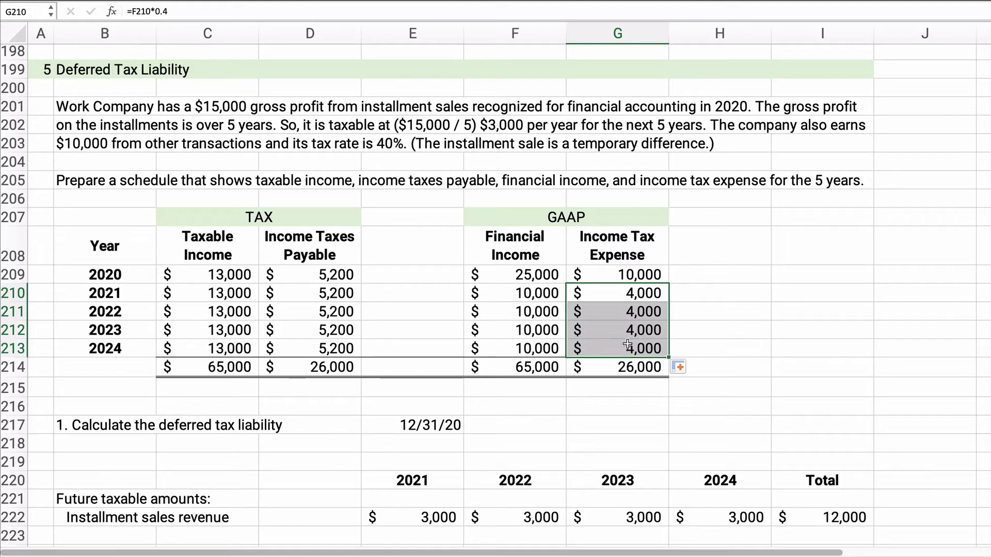
left_click_drag(338, 296, 340, 345)
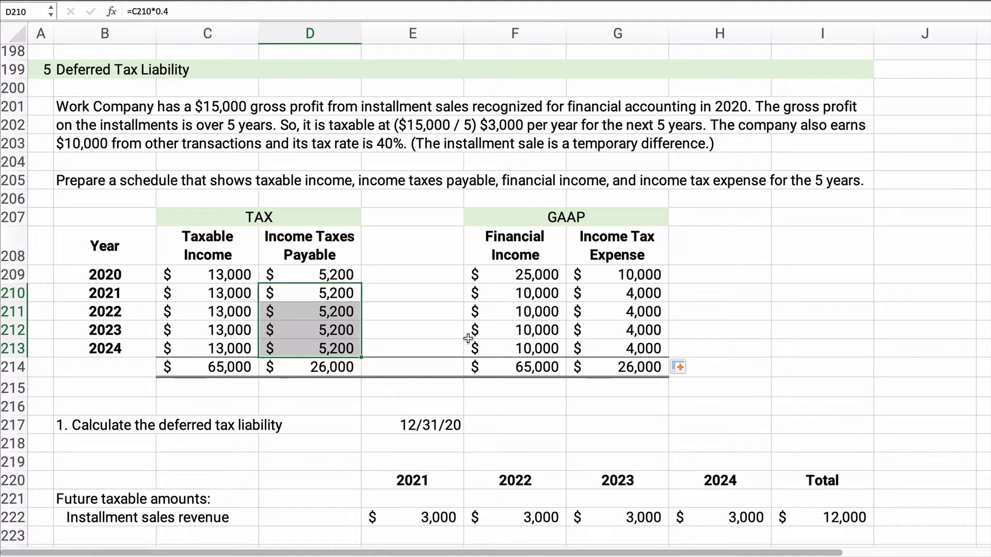
left_click(655, 276)
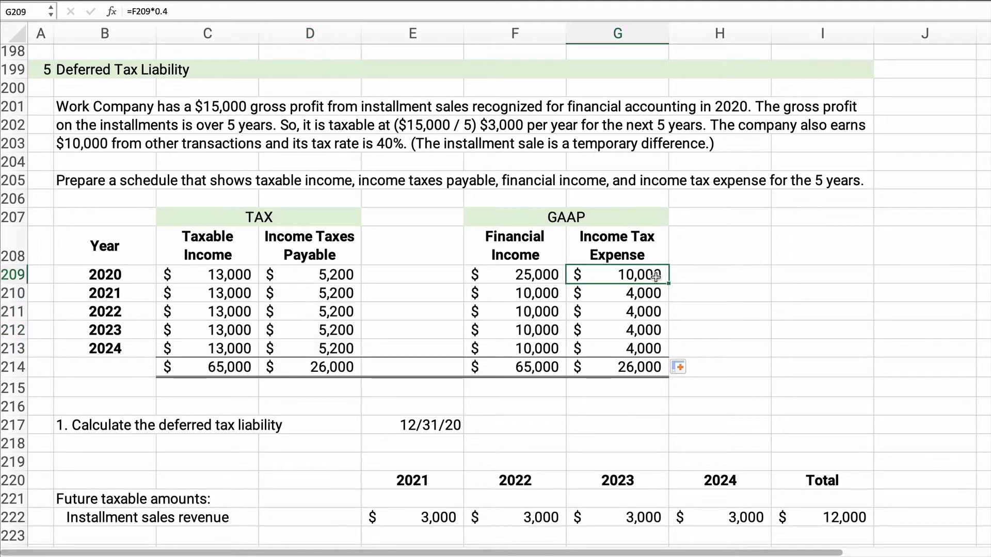
left_click_drag(342, 278, 348, 368)
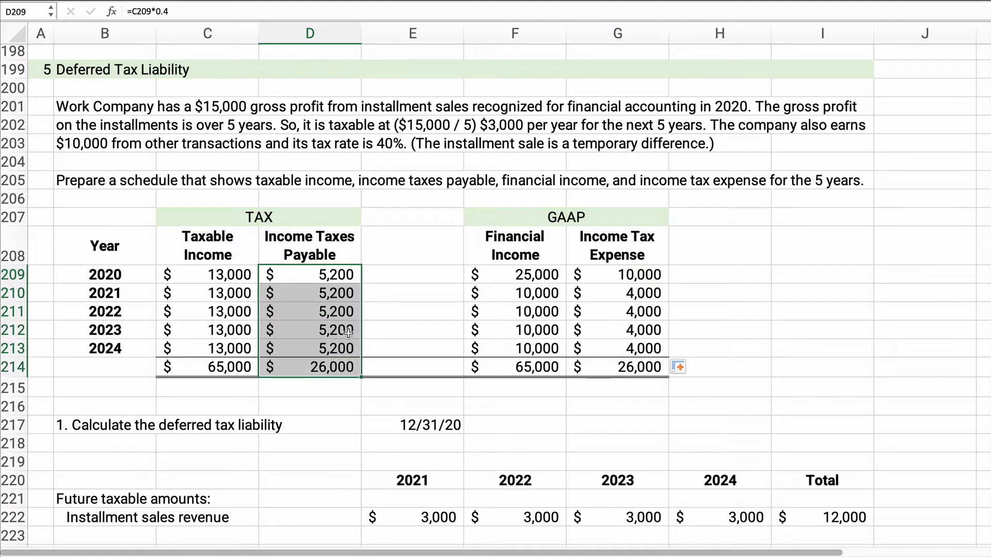
left_click_drag(331, 294, 331, 343)
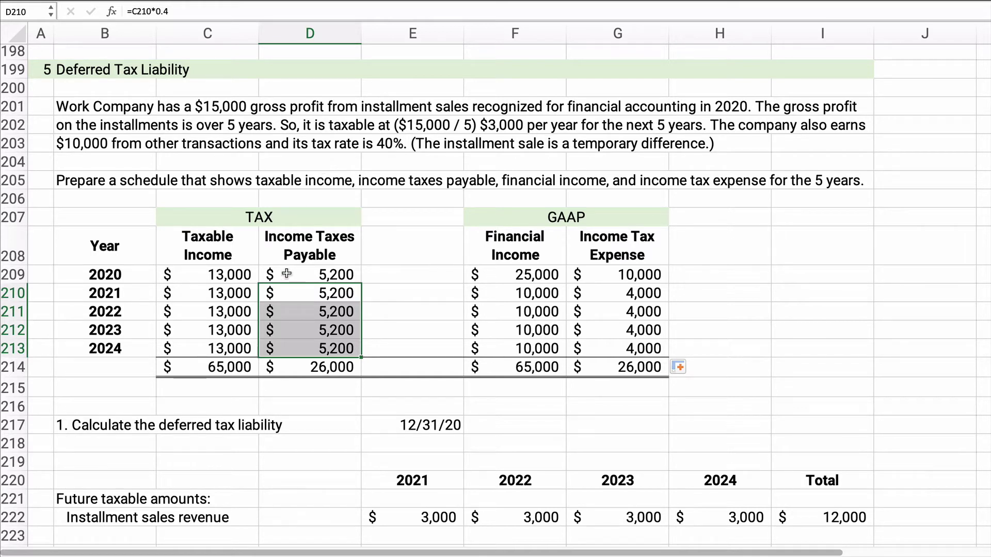
Review the deferred tax liability heading and its date, and compare taxable income with financial income for 2020 and 2021
left_click_drag(64, 425, 392, 431)
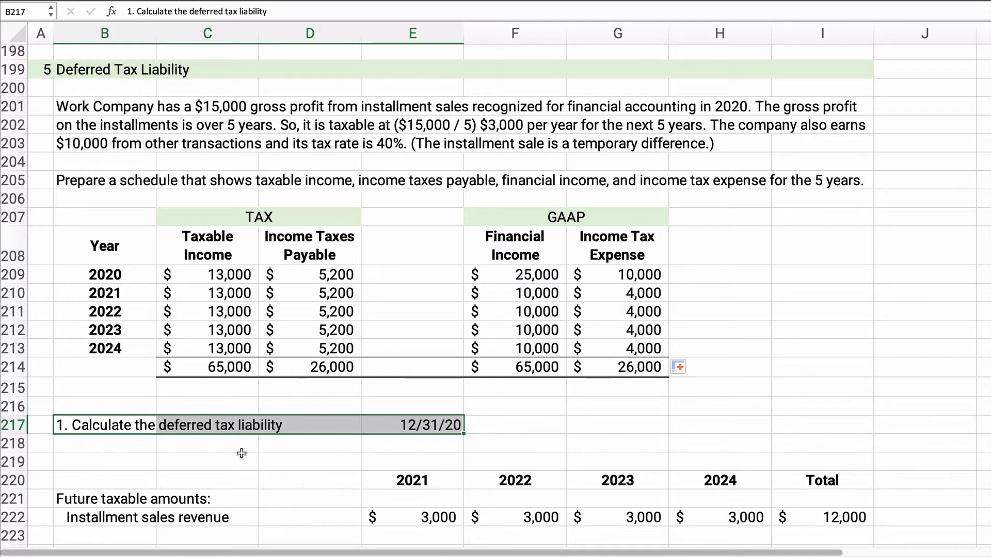
scroll(242, 453, "down", 2)
scroll(242, 453, "down", 3)
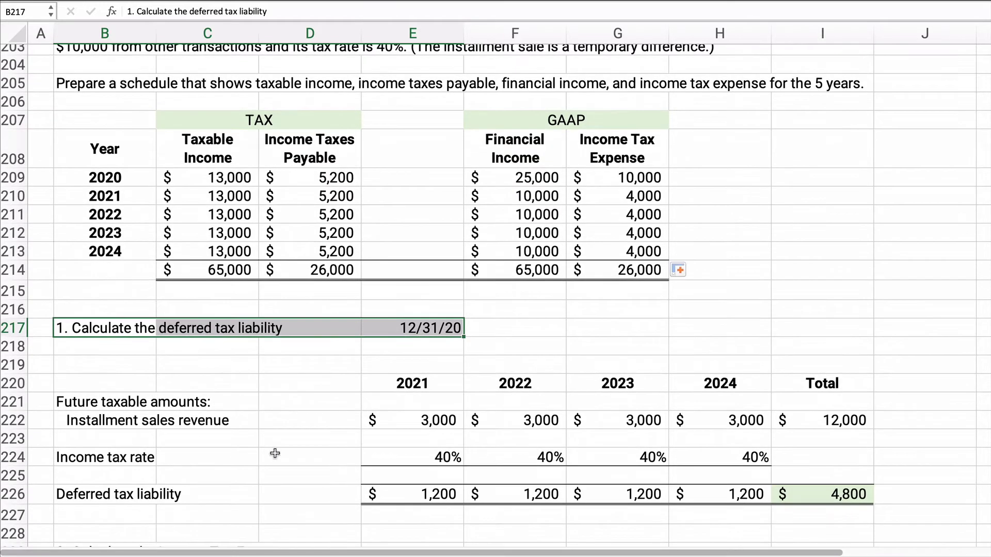
left_click_drag(240, 202, 522, 224)
left_click(245, 201)
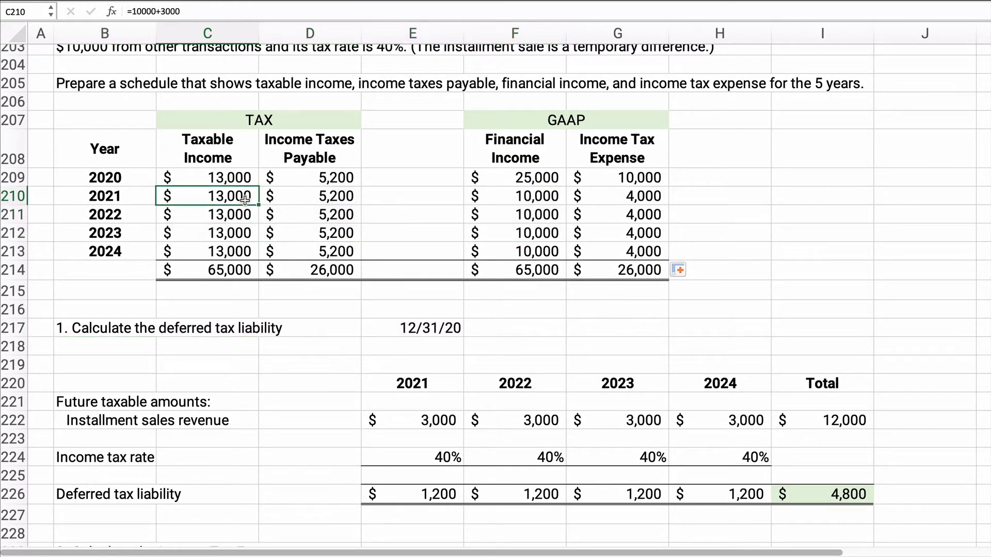
left_click(529, 201)
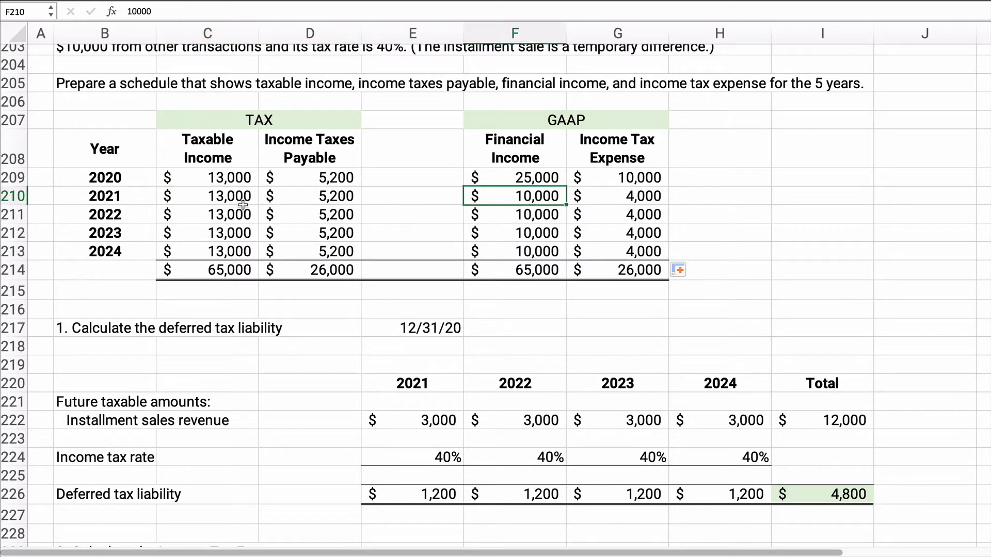
left_click(423, 333)
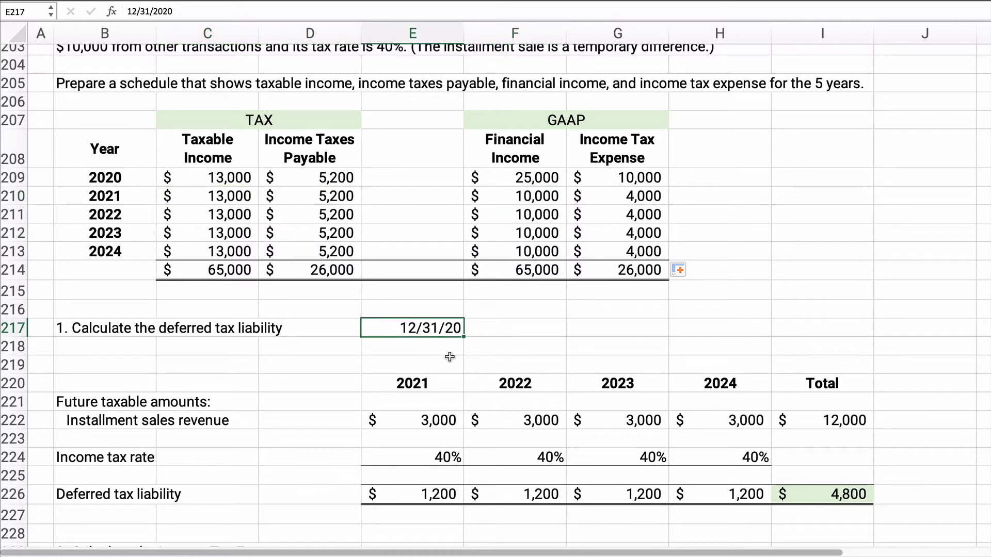
left_click(226, 182)
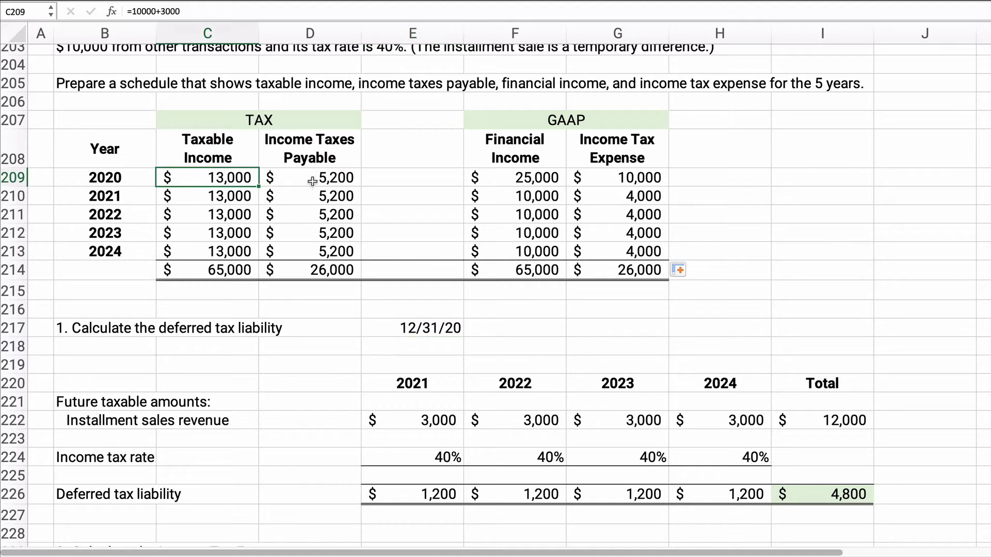
left_click(503, 180)
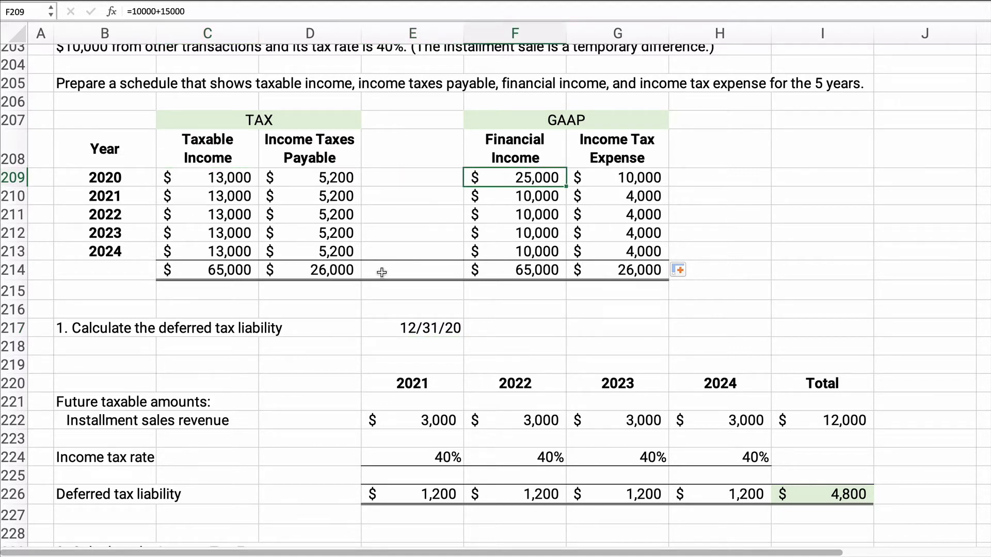
Examine the installment revenue, tax rate and deferred tax liability rows, and compare the 2024 taxes payable with the 2024 tax expense
left_click_drag(416, 423, 834, 419)
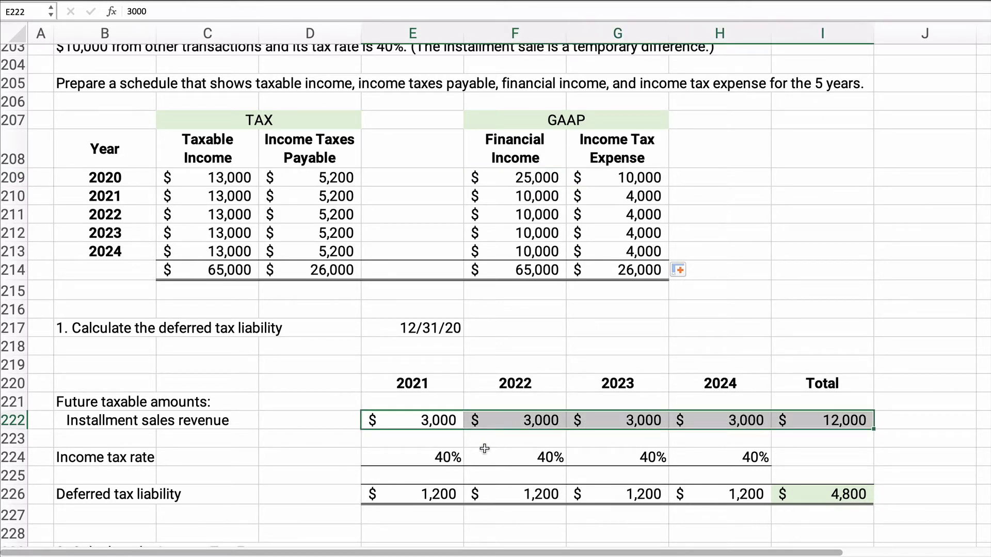
left_click_drag(410, 456, 742, 457)
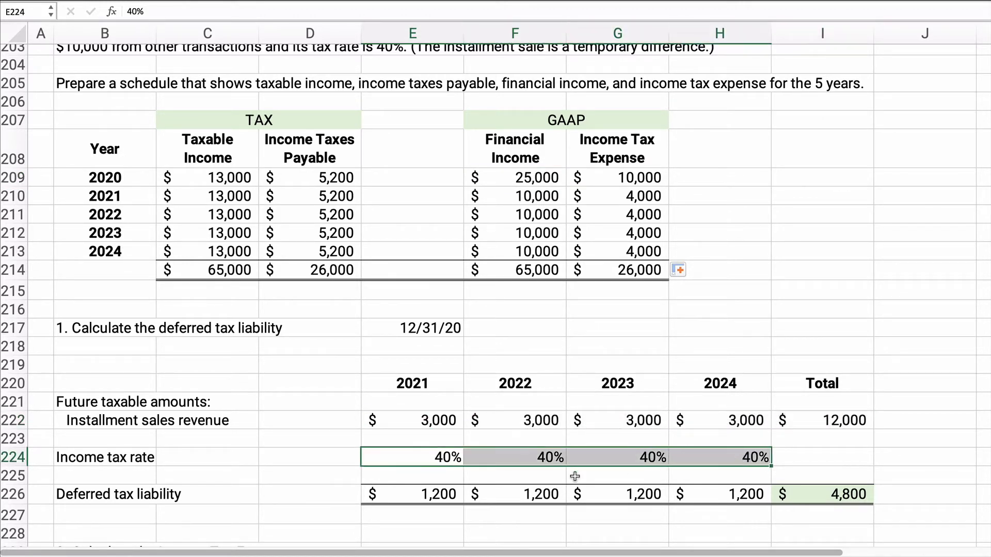
left_click_drag(449, 497, 748, 495)
left_click(803, 490)
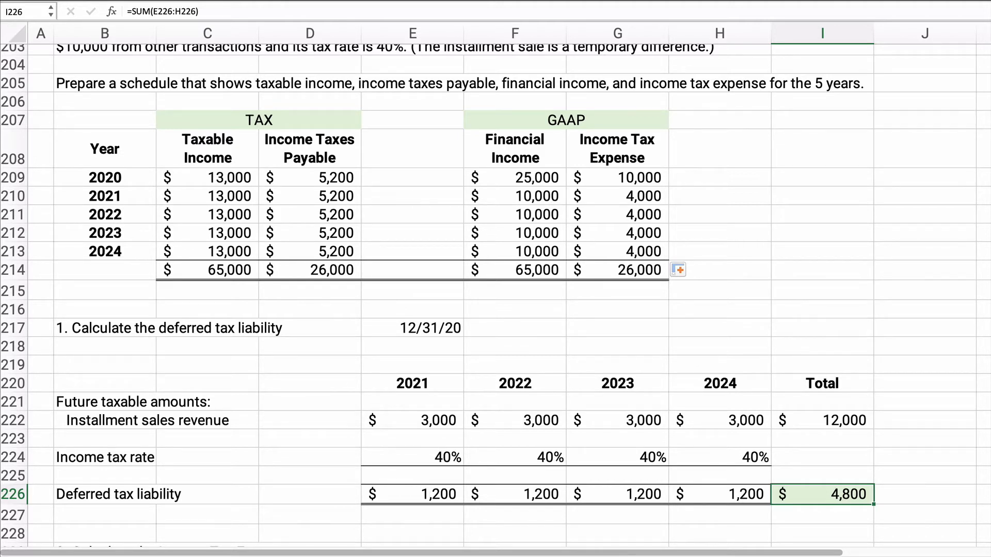
left_click(342, 253)
left_click_drag(341, 253, 599, 253)
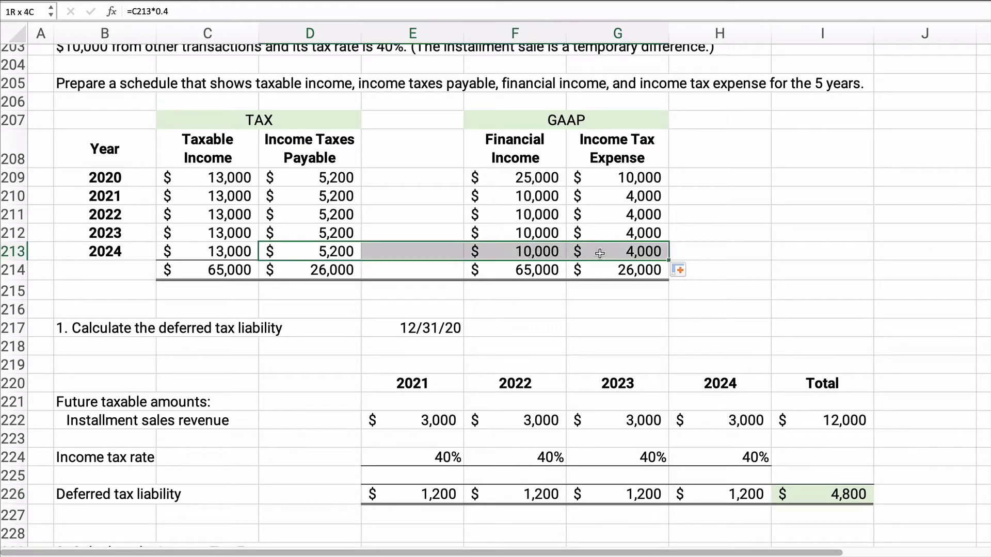
left_click(638, 253)
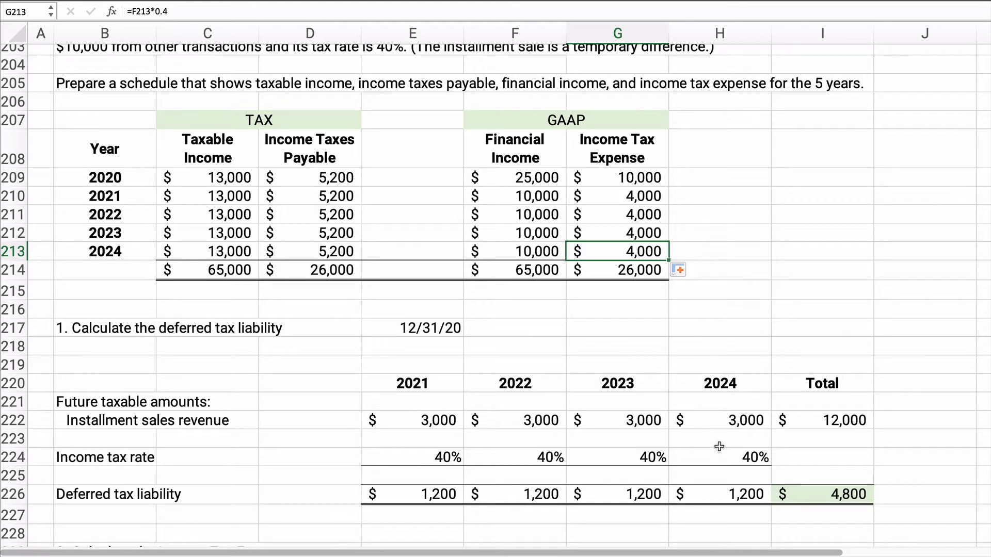
left_click(851, 494)
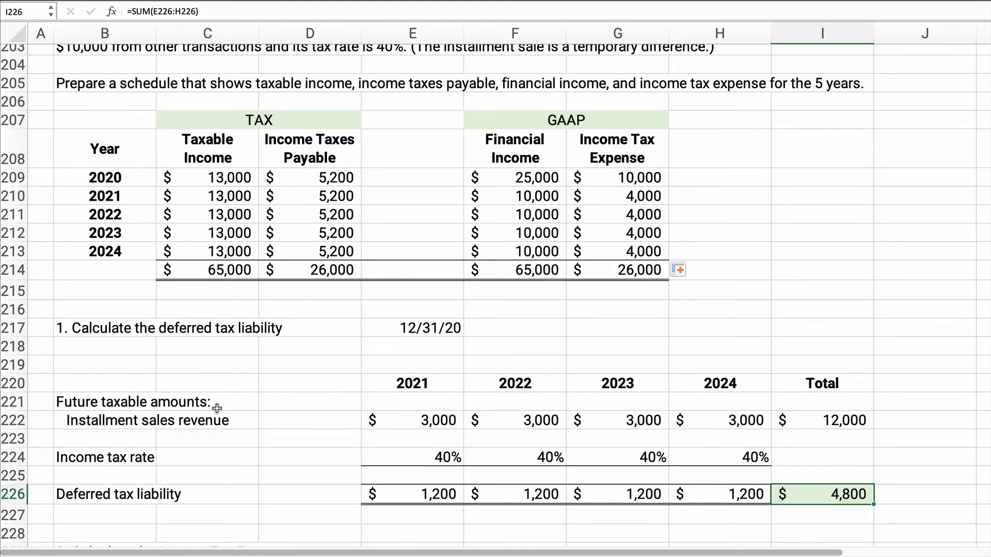
Examine the 2020 ending and beginning deferred tax liability, deferred tax expense and current tax expense in the income tax expense calculation
scroll(216, 408, "down", 5)
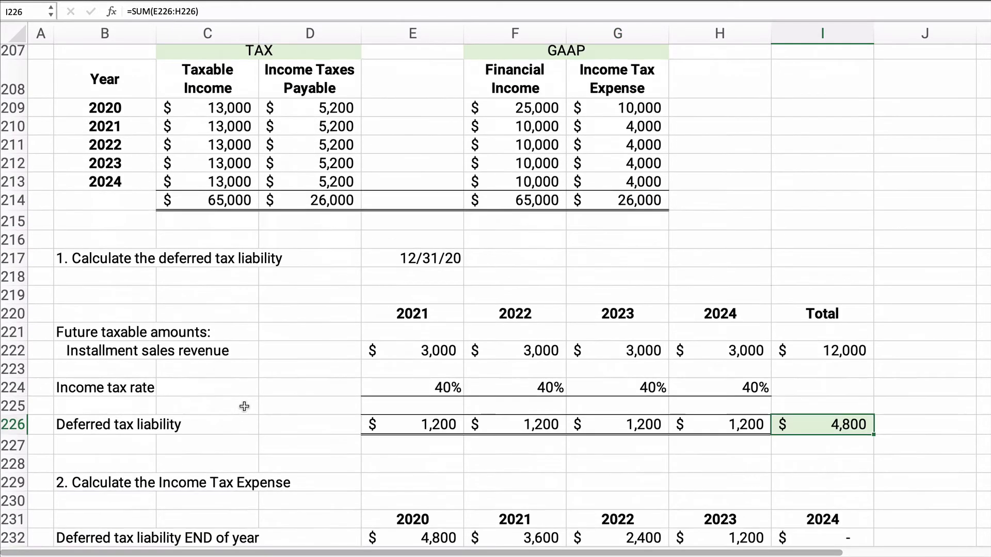
scroll(245, 408, "down", 3)
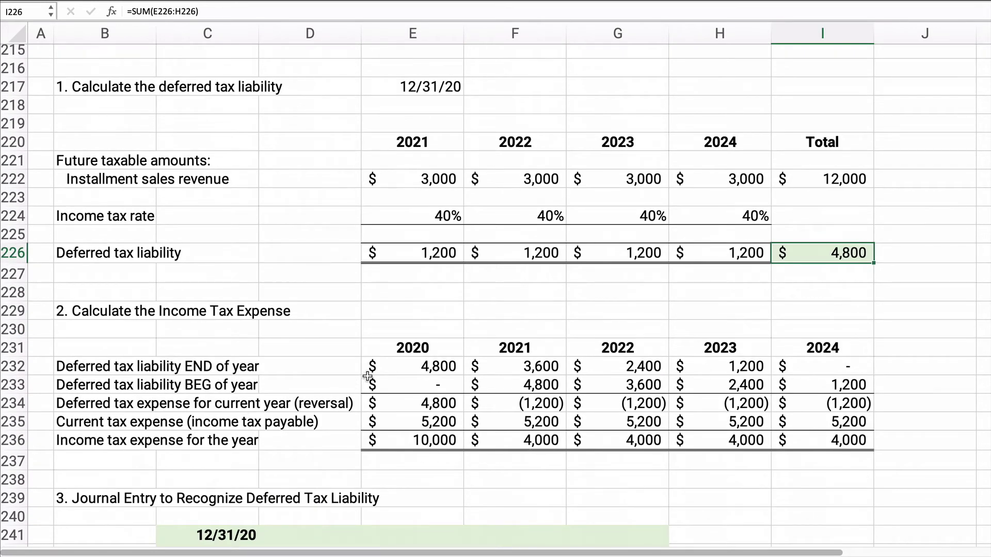
left_click(410, 366)
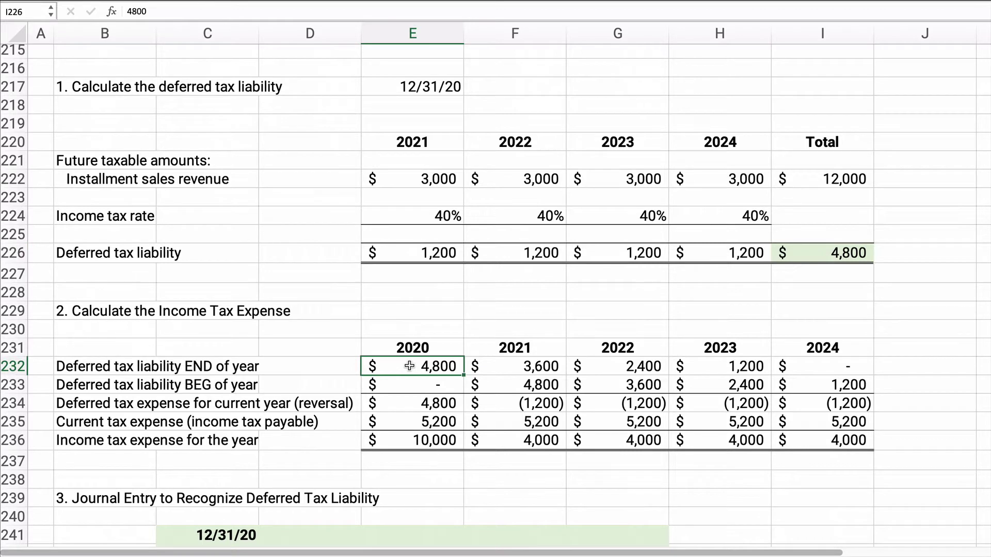
left_click(402, 391)
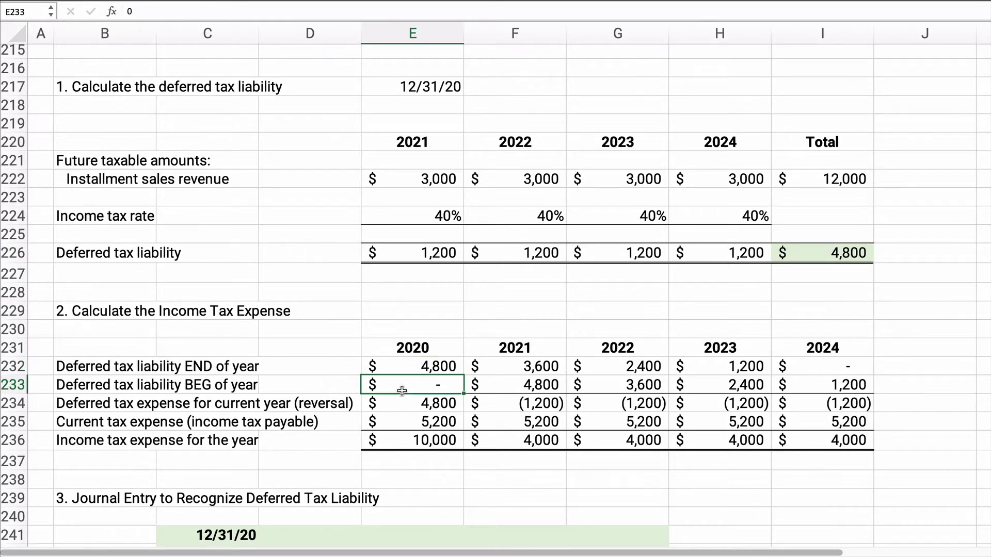
left_click(421, 366)
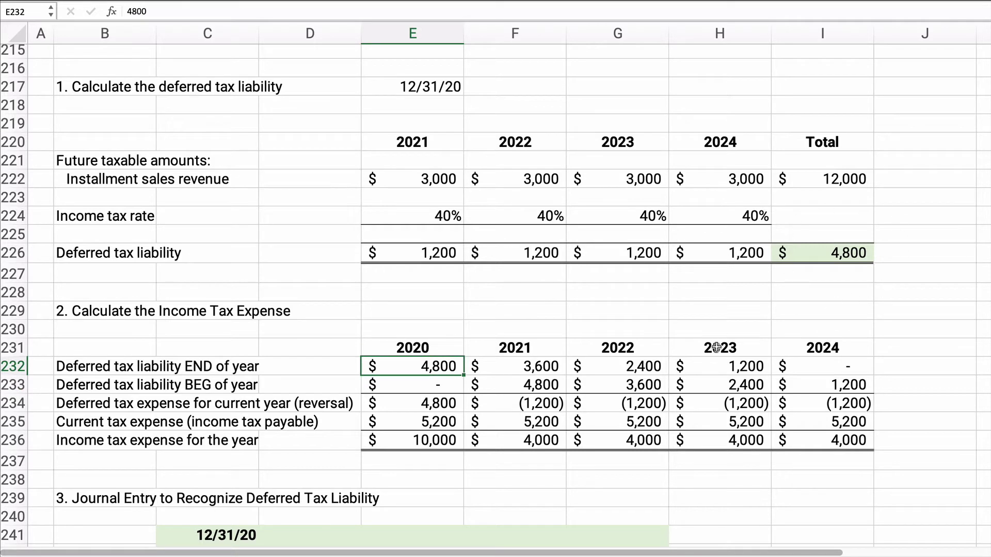
left_click(426, 403)
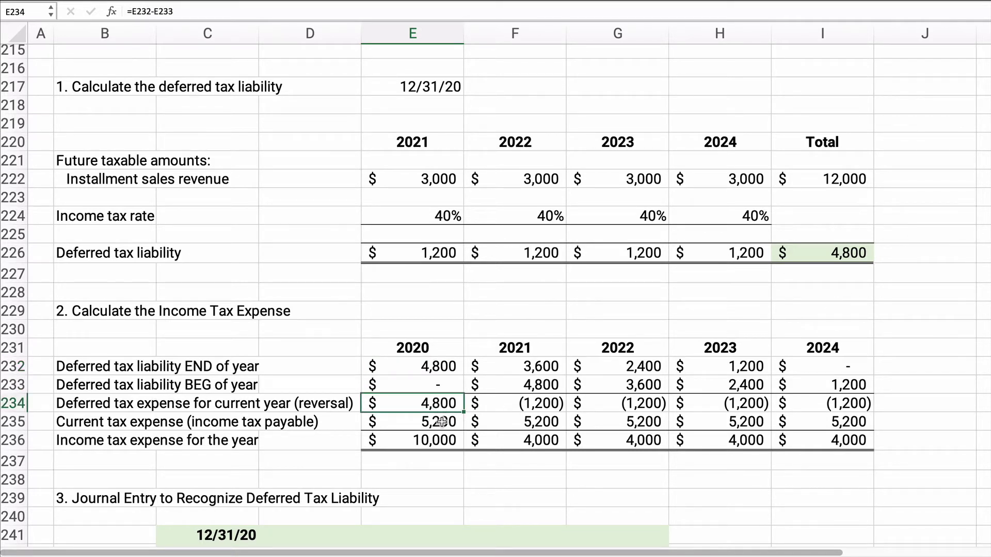
left_click(402, 424)
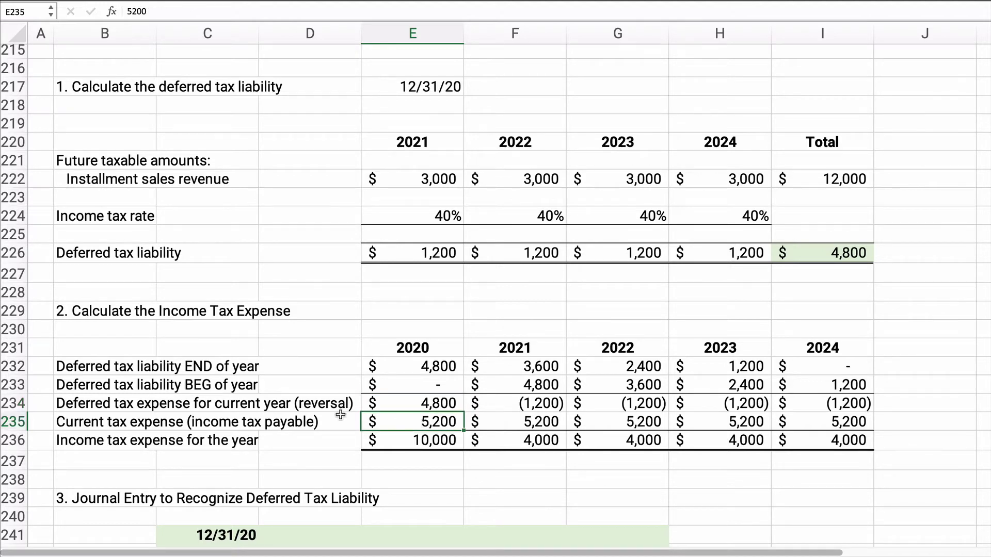
Trace the 2020 current tax expense and income tax expense for the year back to the matching 2020 cells in the TAX and GAAP schedule
scroll(297, 414, "up", 3)
scroll(297, 413, "up", 3)
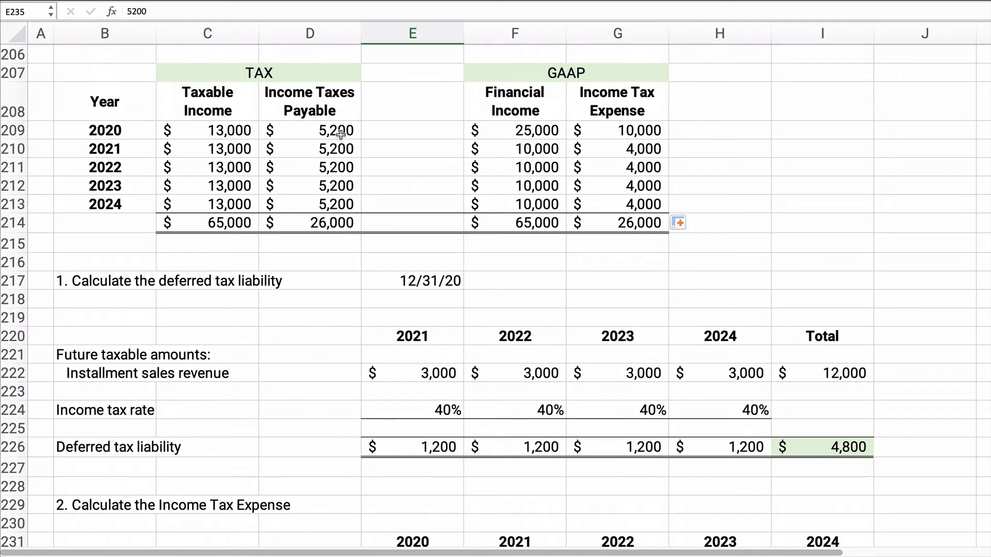
left_click(340, 132)
scroll(369, 471, "down", 1)
scroll(369, 471, "down", 5)
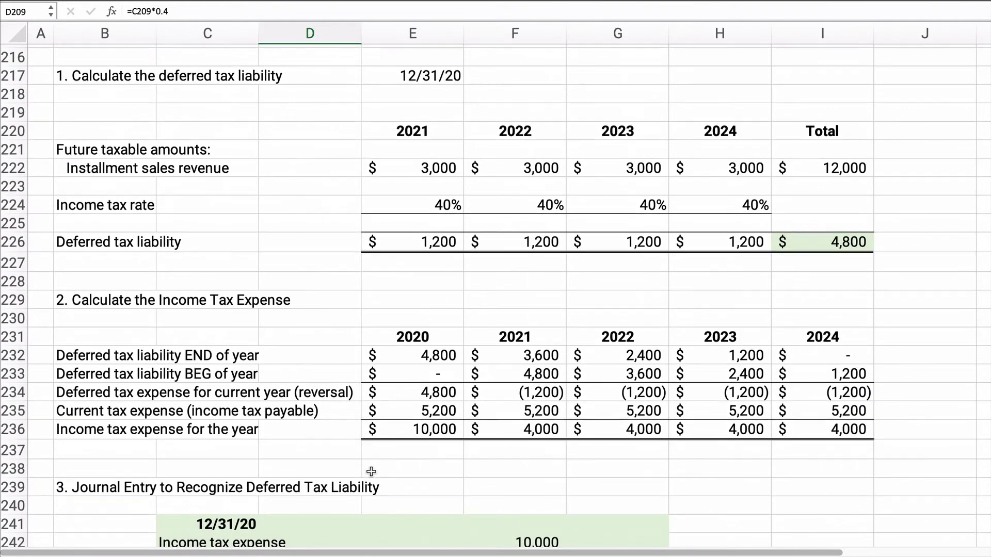
left_click(438, 416)
left_click(429, 438)
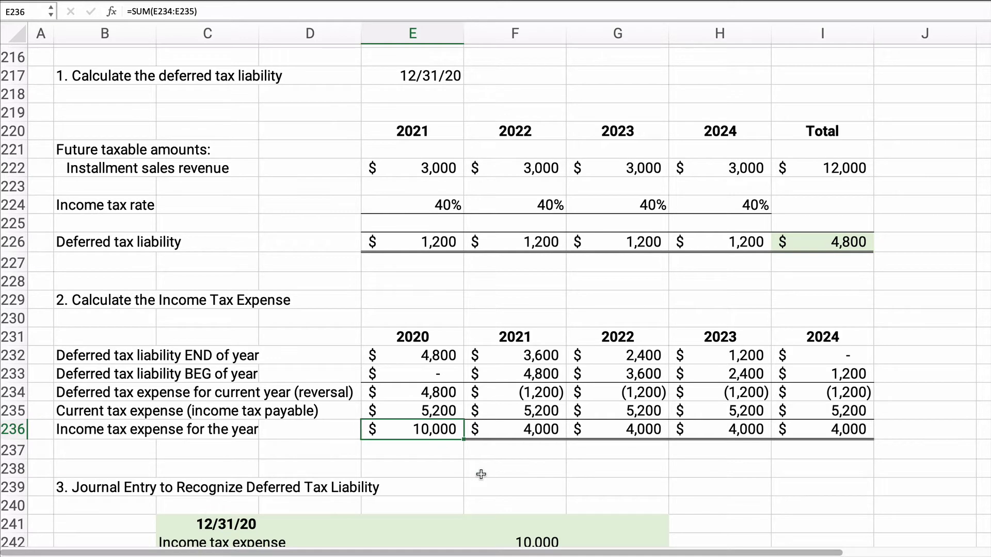
scroll(566, 239, "up", 4)
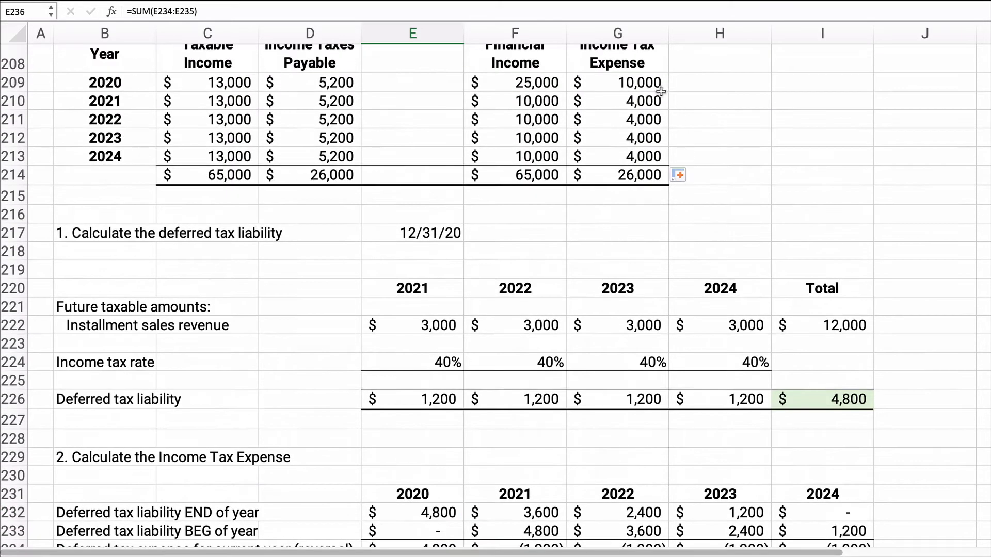
left_click(644, 81)
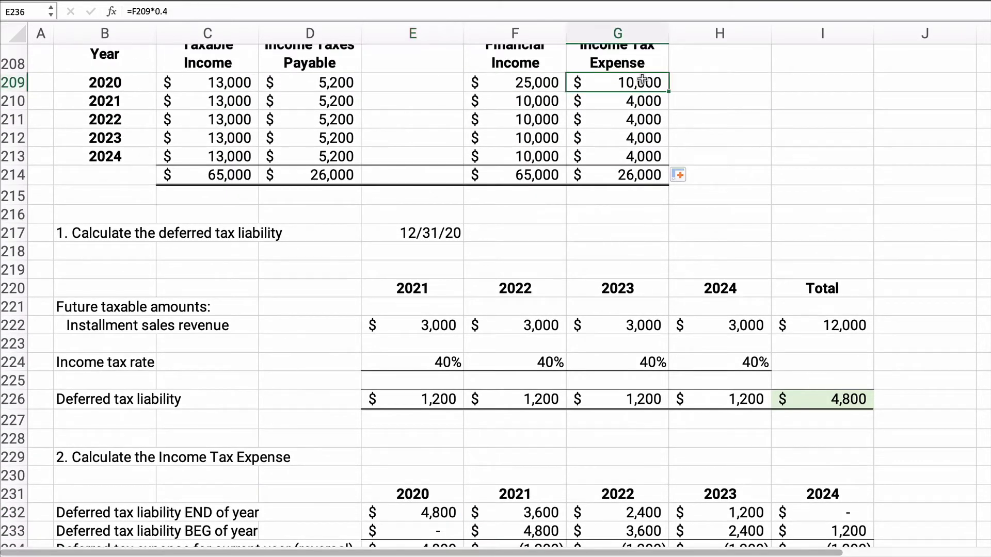
left_click(338, 85)
scroll(288, 358, "down", 3)
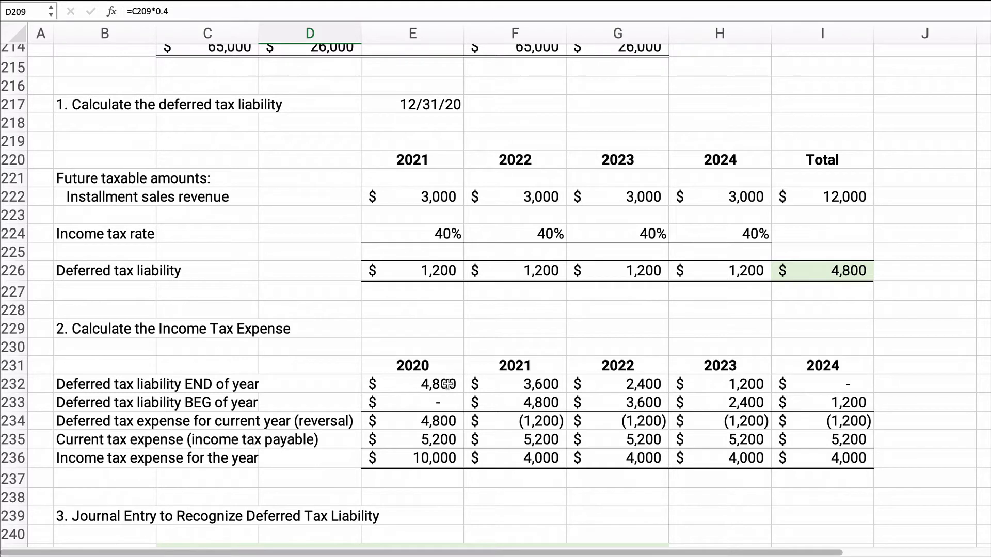
Calculate the 2021 end-of-year deferred tax liability in F232 as =E232-1200
left_click_drag(448, 384, 536, 383)
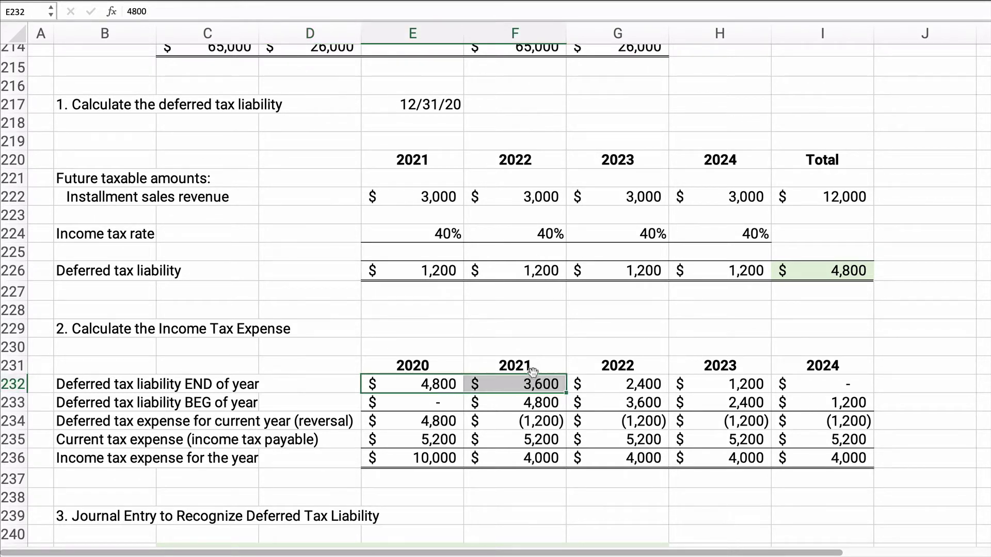
left_click(518, 385)
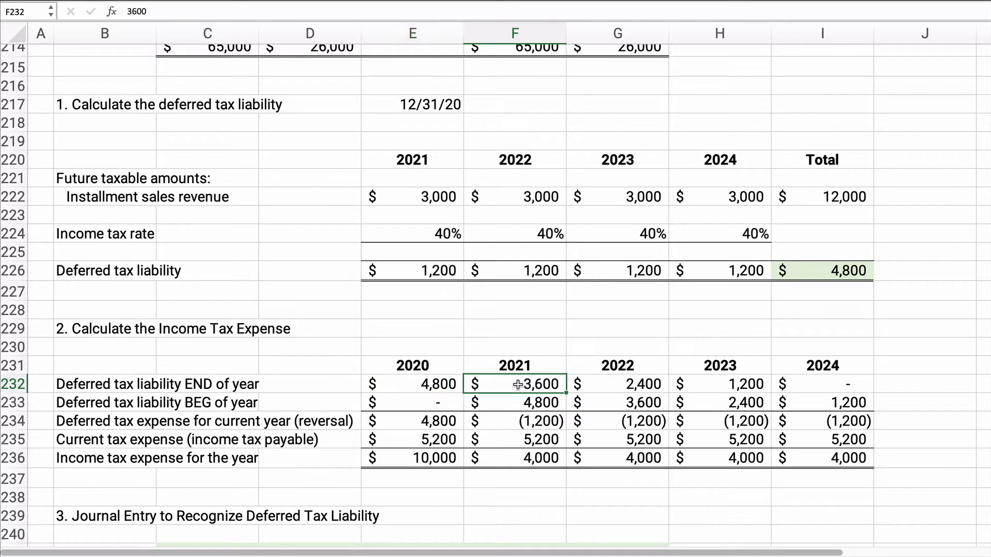
type("=")
key("Left")
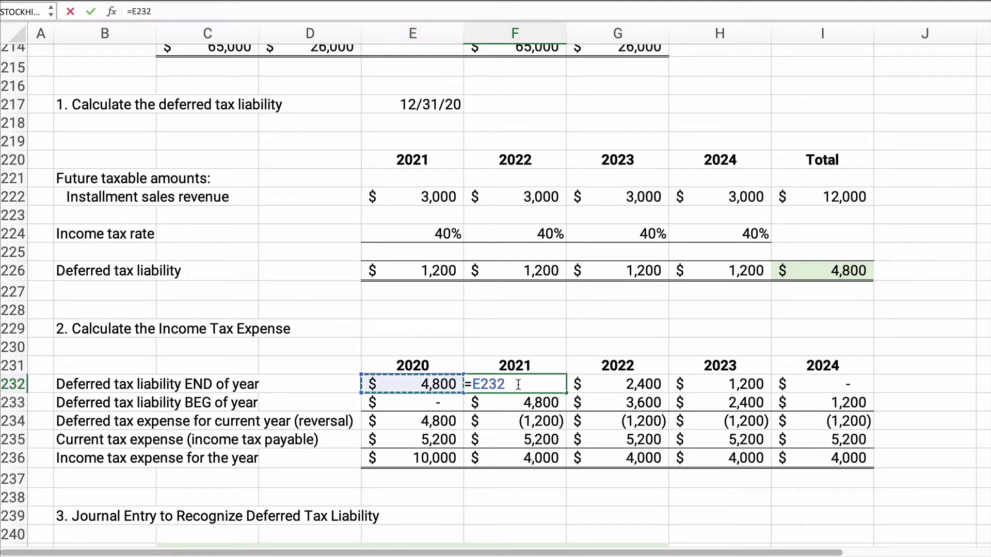
type("-1200")
key("Return")
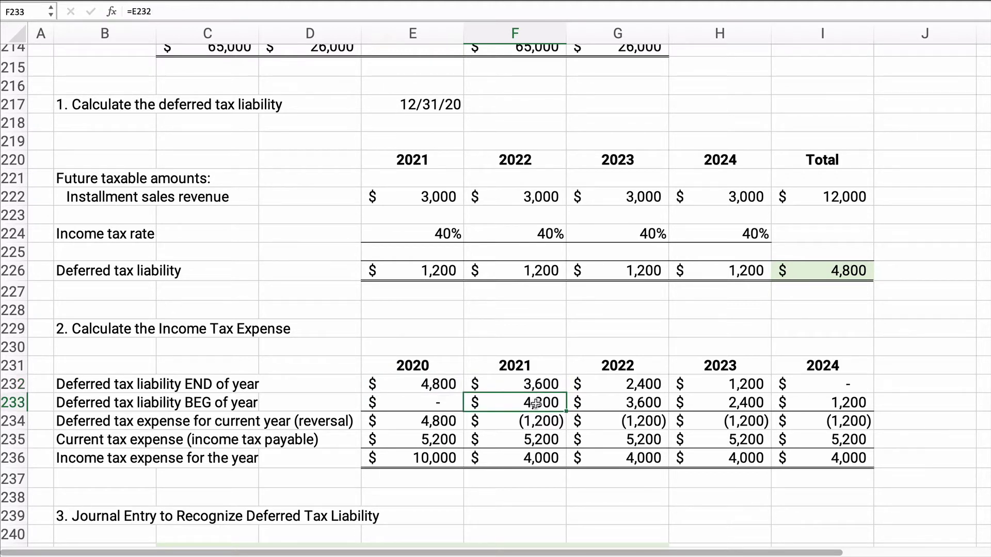
Examine the 2021 deferred tax expense, the current tax expense across all years, and the 2021–2024 income tax expense for the year
left_click(535, 419)
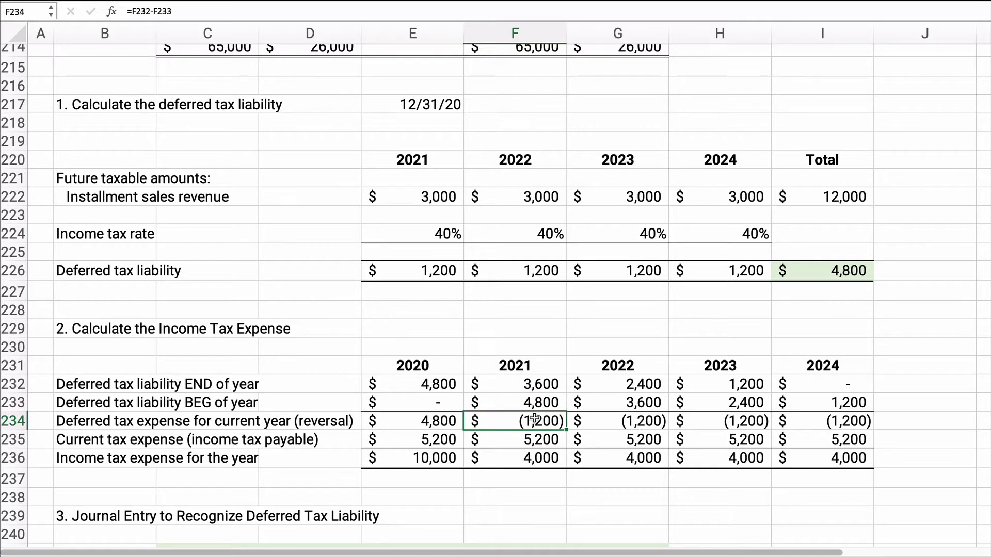
left_click(535, 439)
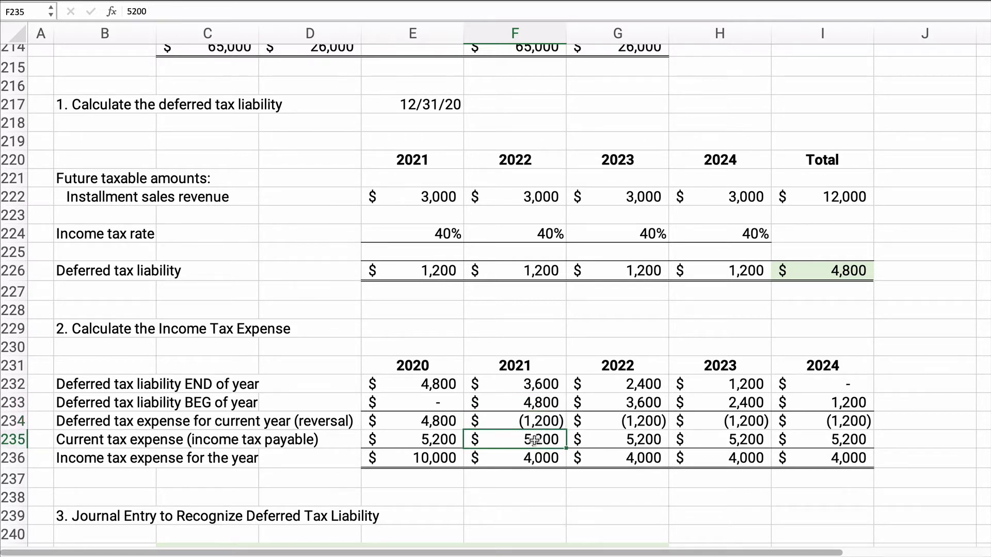
left_click_drag(445, 438, 867, 439)
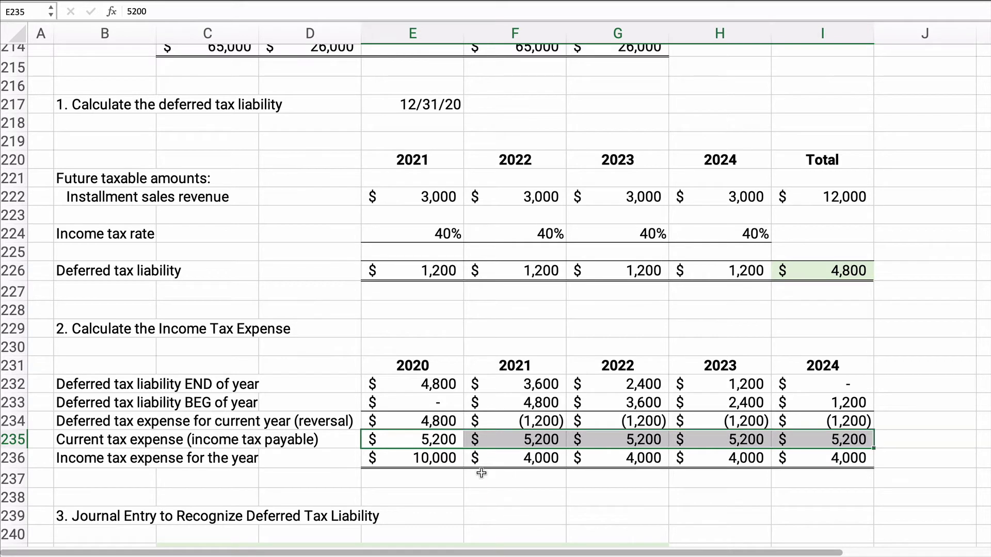
left_click(532, 461)
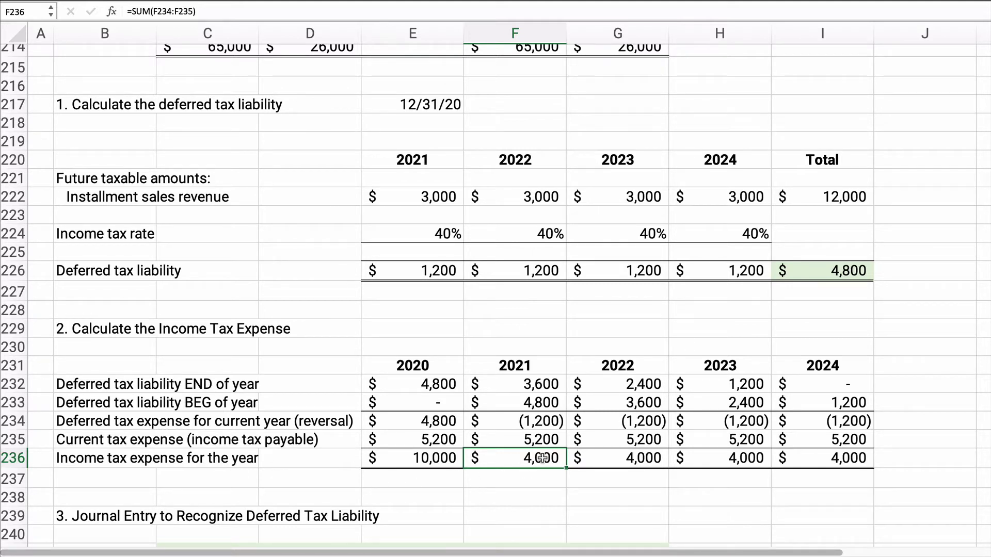
left_click_drag(542, 458, 761, 461)
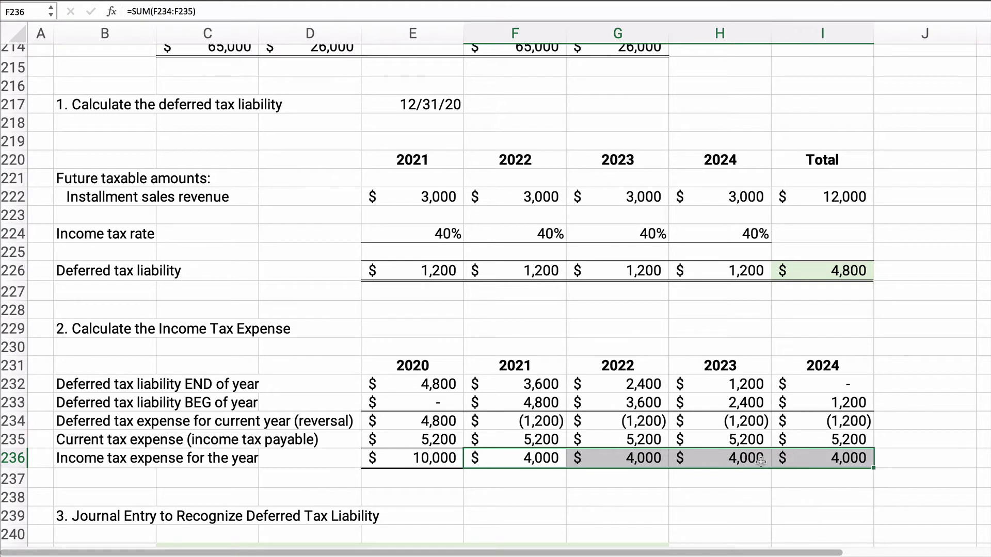
left_click(533, 420)
left_click_drag(533, 420, 532, 449)
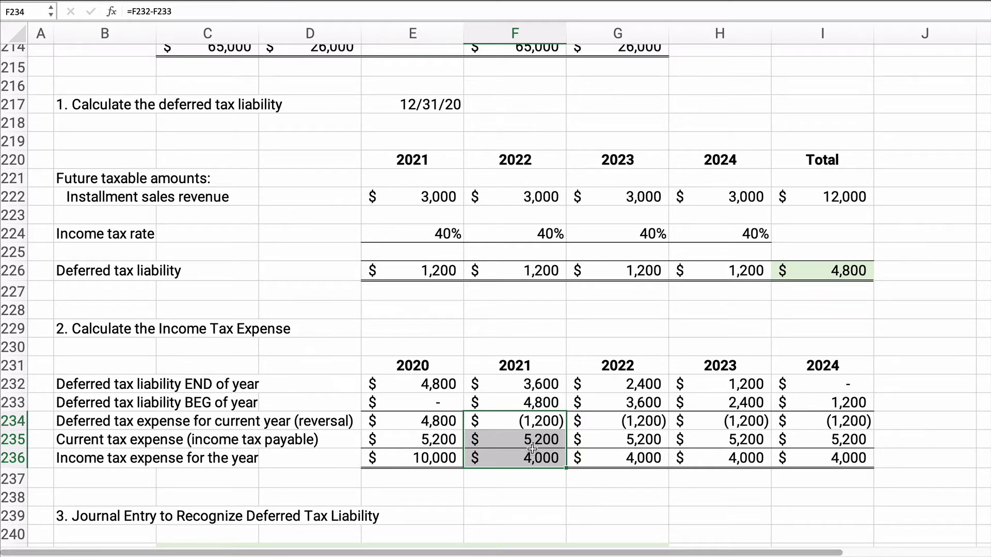
Examine the 2022, 2023 and 2024 columns of the income tax expense calculation, ending on the 2024 end-of-year deferred tax liability
left_click(638, 382)
key("shift+Down")
key("shift+Down")
key("shift+Down")
key("shift+Down")
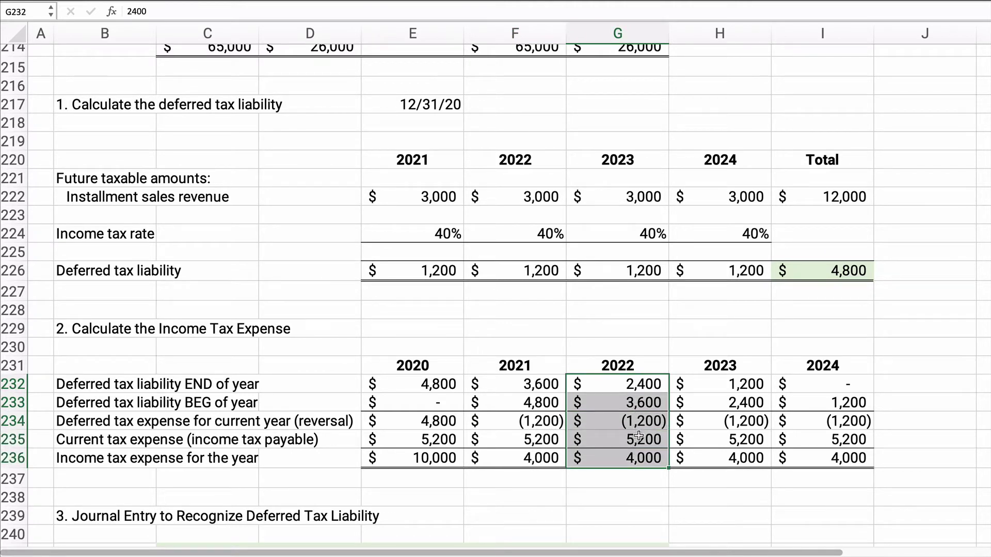
left_click_drag(640, 437, 642, 454)
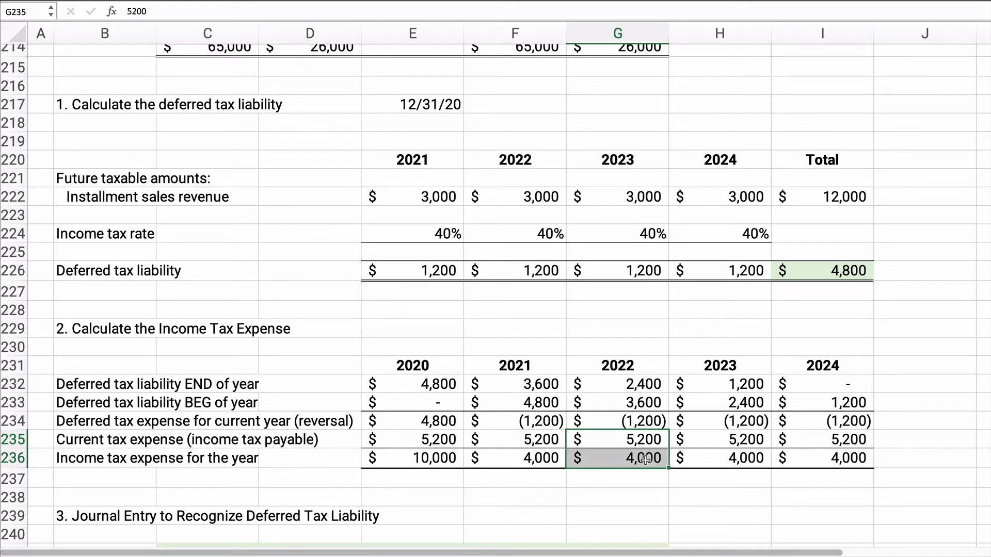
left_click_drag(727, 384, 735, 456)
left_click_drag(846, 383, 832, 453)
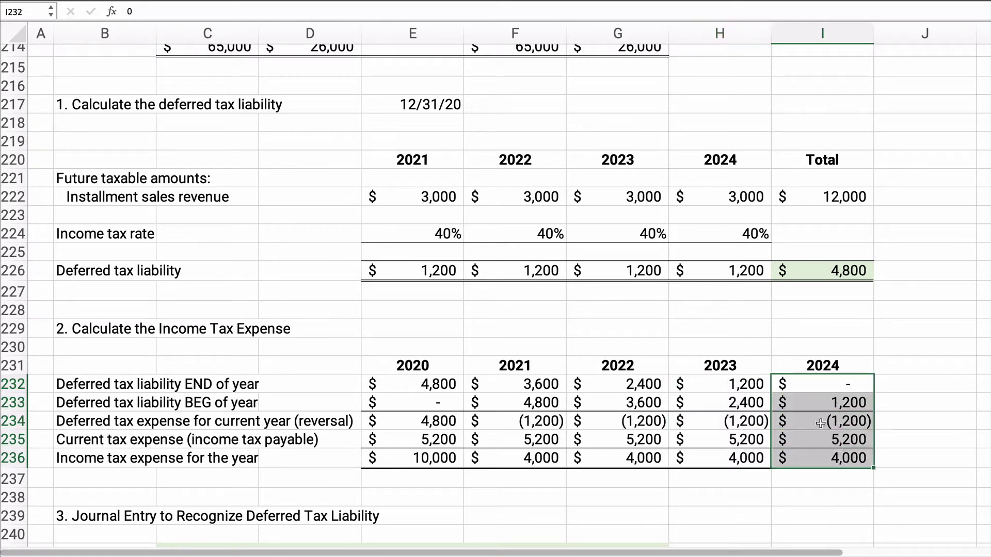
left_click(840, 385)
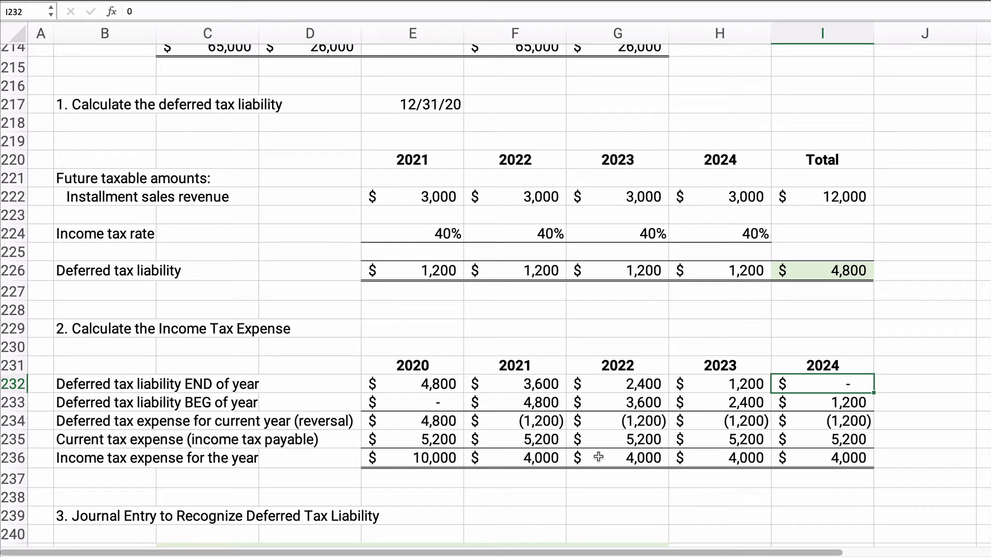
Examine the originating 12/31/20 journal entry in section 3, covering income tax expense, income tax payable and deferred tax liability
scroll(450, 458, "down", 5)
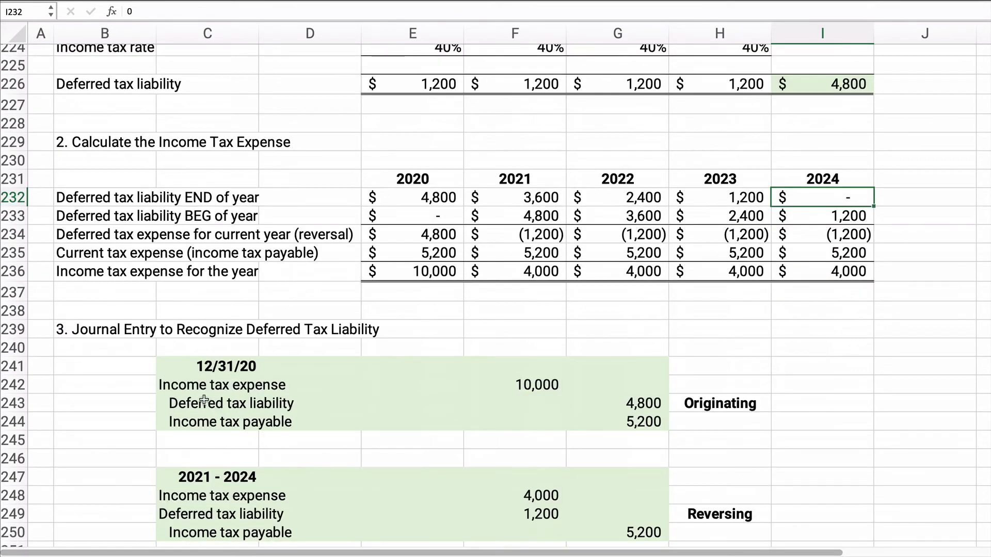
scroll(222, 405, "down", 2)
left_click(103, 286)
left_click_drag(169, 284, 371, 283)
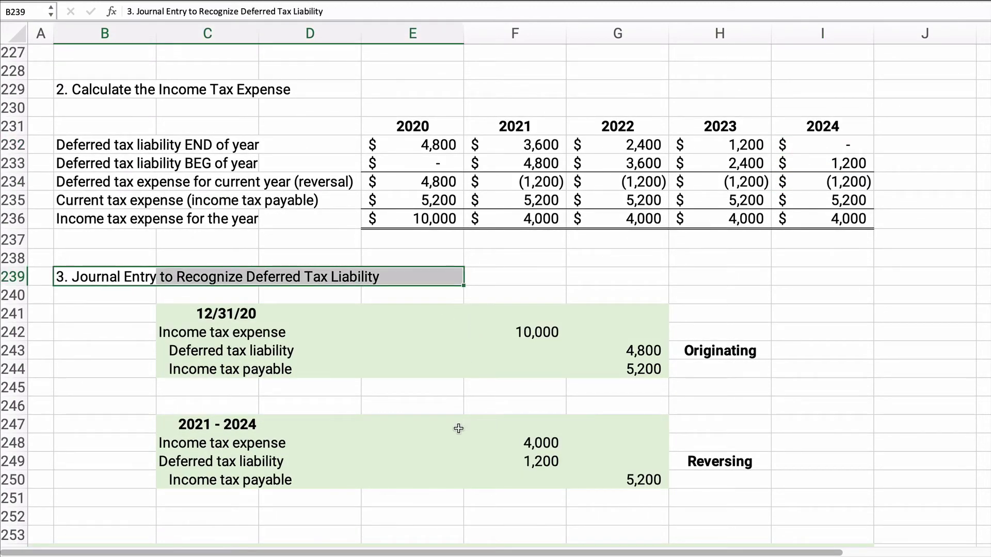
left_click(195, 334)
left_click_drag(285, 342, 508, 330)
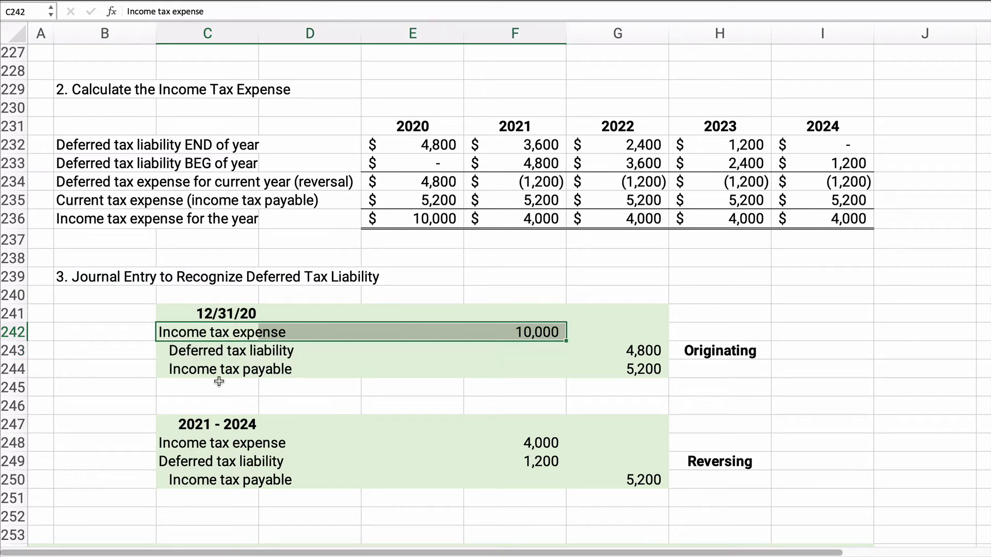
left_click_drag(198, 370, 609, 367)
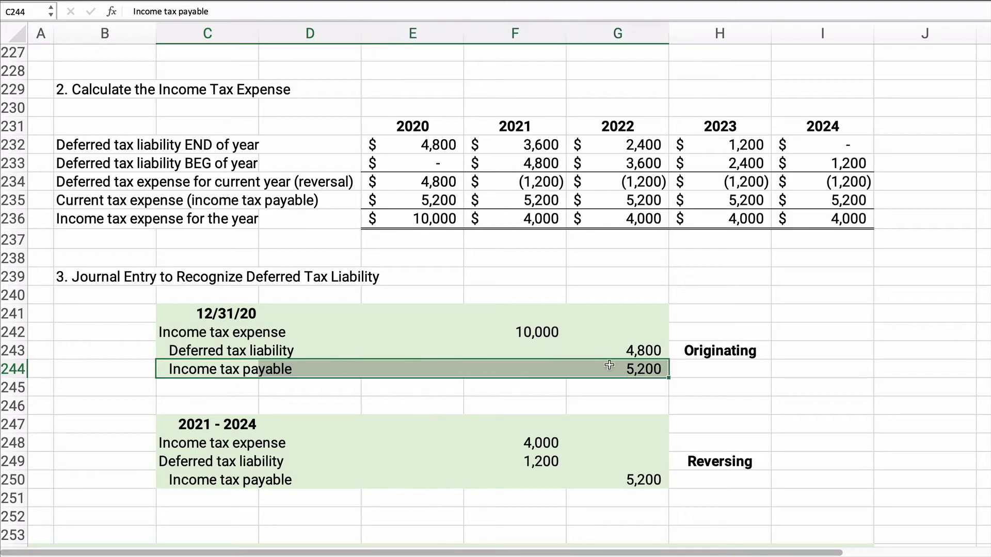
left_click(649, 350)
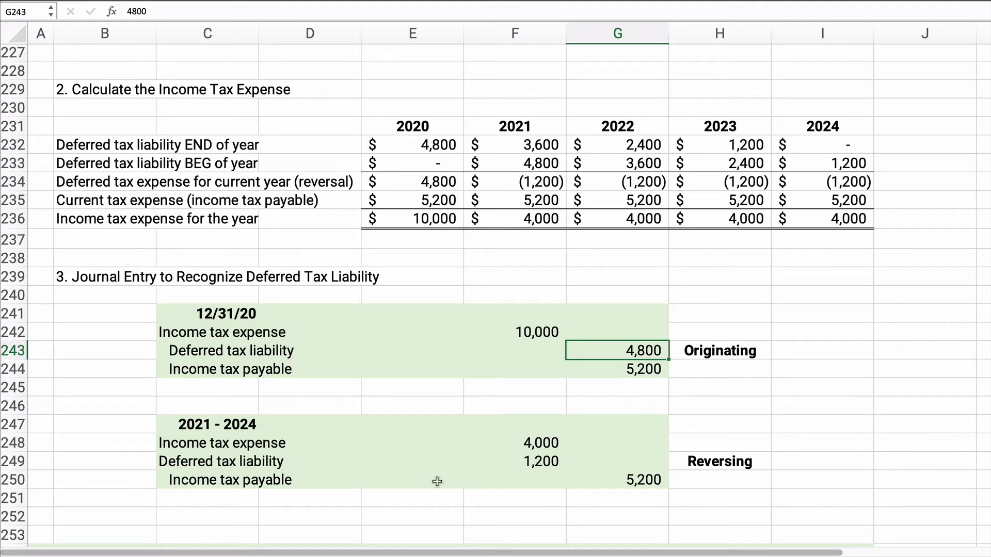
Examine the reversing 2021 - 2024 journal entry, checking its income tax payable credit and deferred tax liability debit
left_click_drag(187, 427, 589, 482)
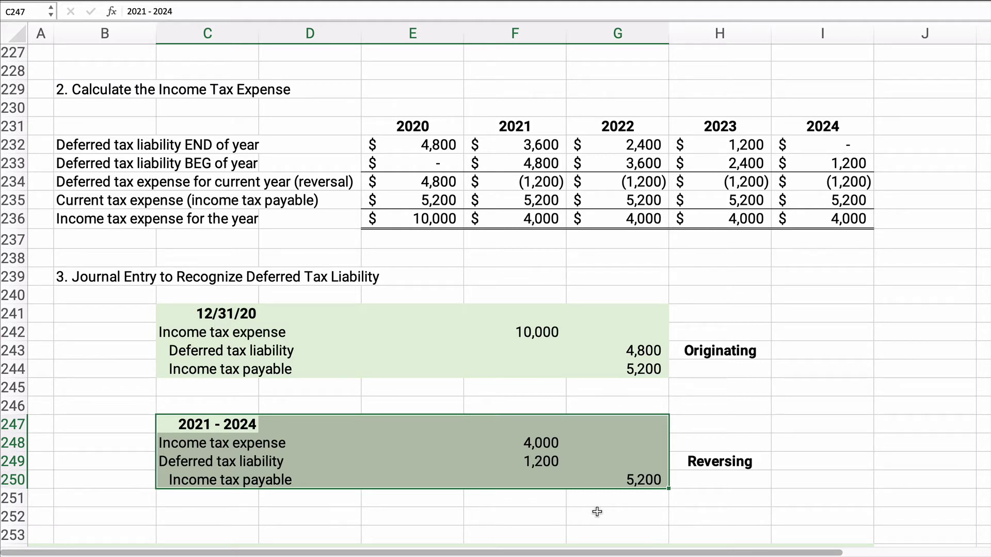
left_click(662, 479)
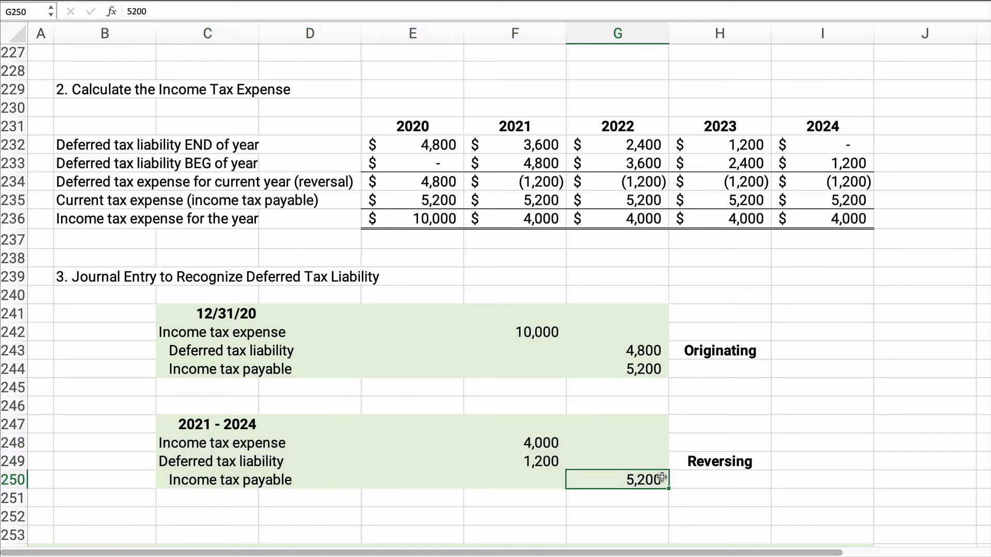
left_click(548, 460)
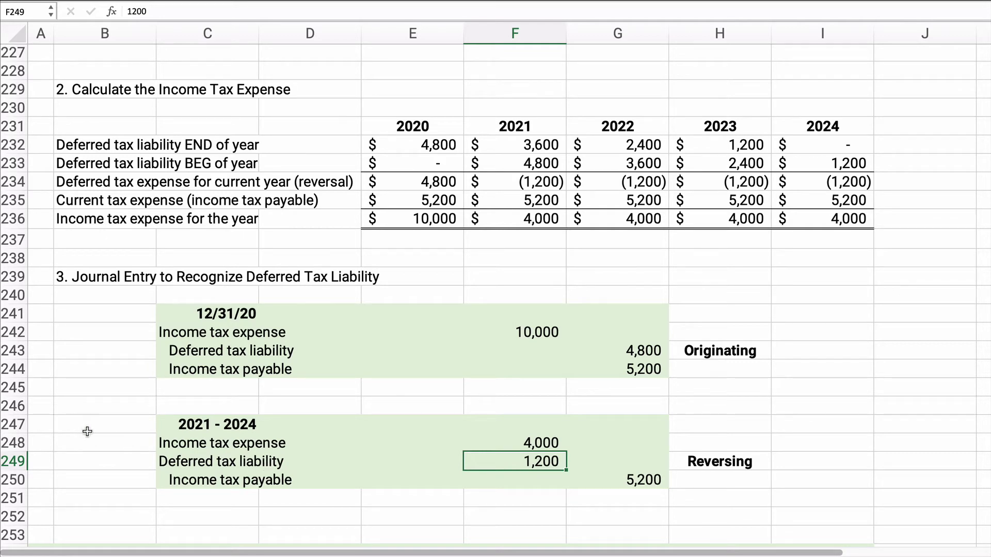
Read problem 6, Deferred Tax Asset, for Fortune Magazine Company, including its requirement to prepare a schedule
scroll(108, 435, "down", 1)
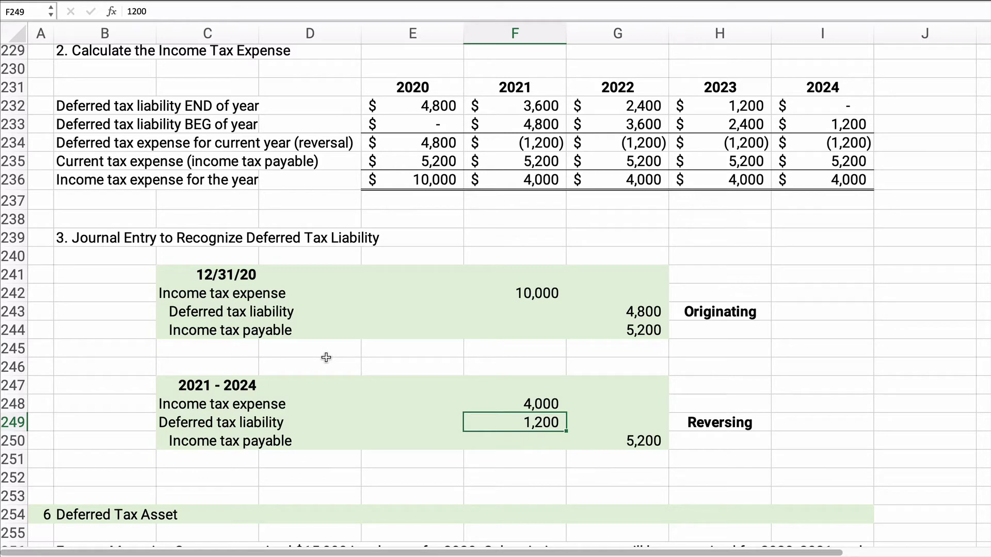
scroll(294, 373, "down", 10)
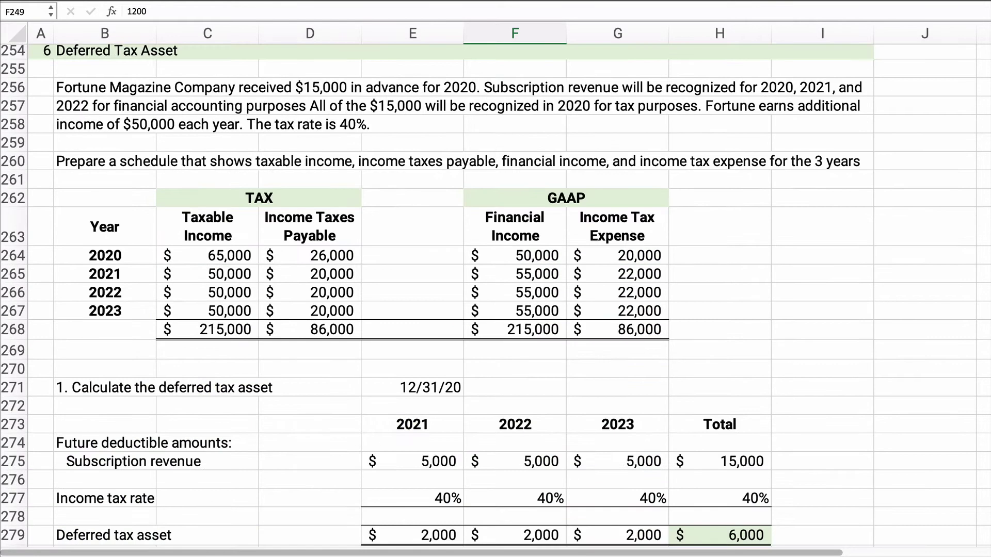
left_click(103, 171)
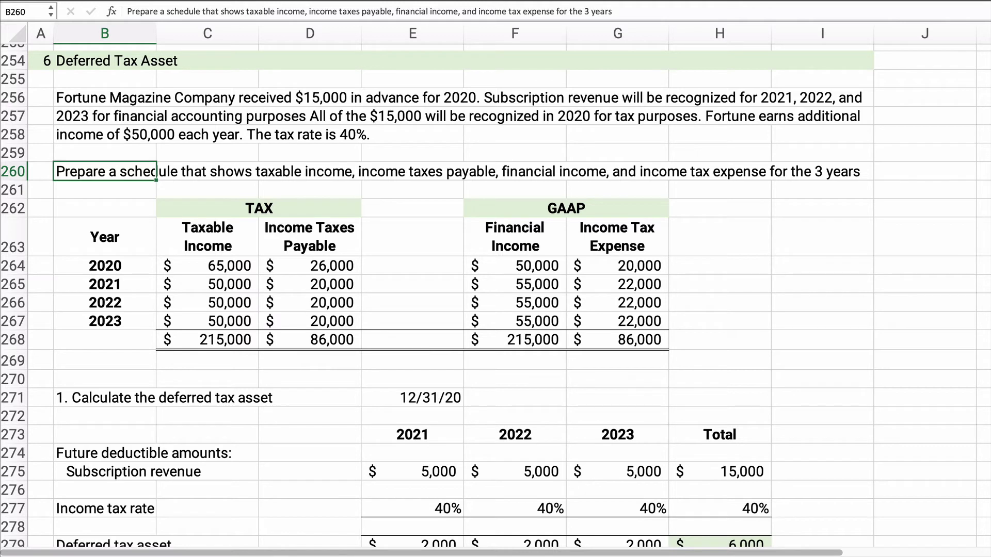
Calculate the 2020 taxable income in C264 as =50000+15000
left_click(191, 266)
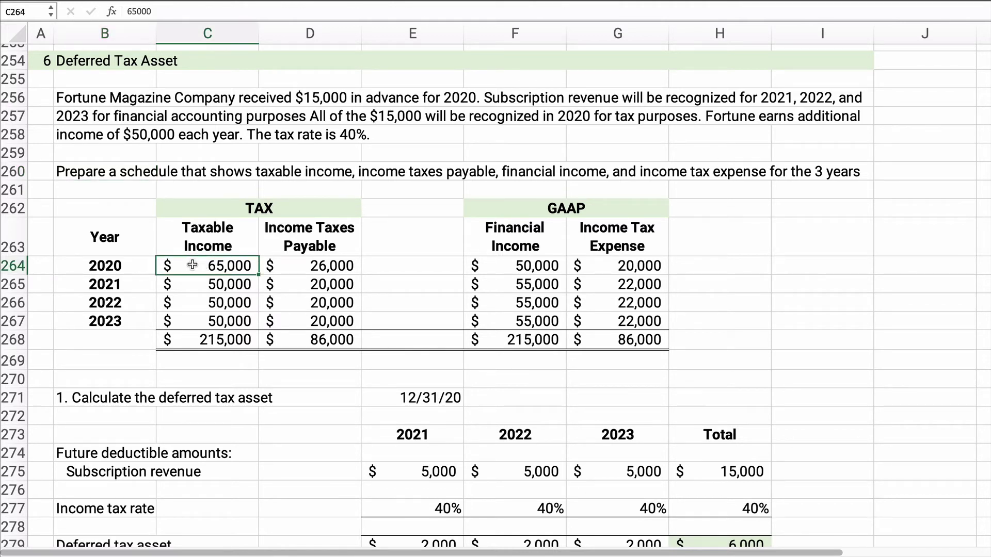
type("=50000")
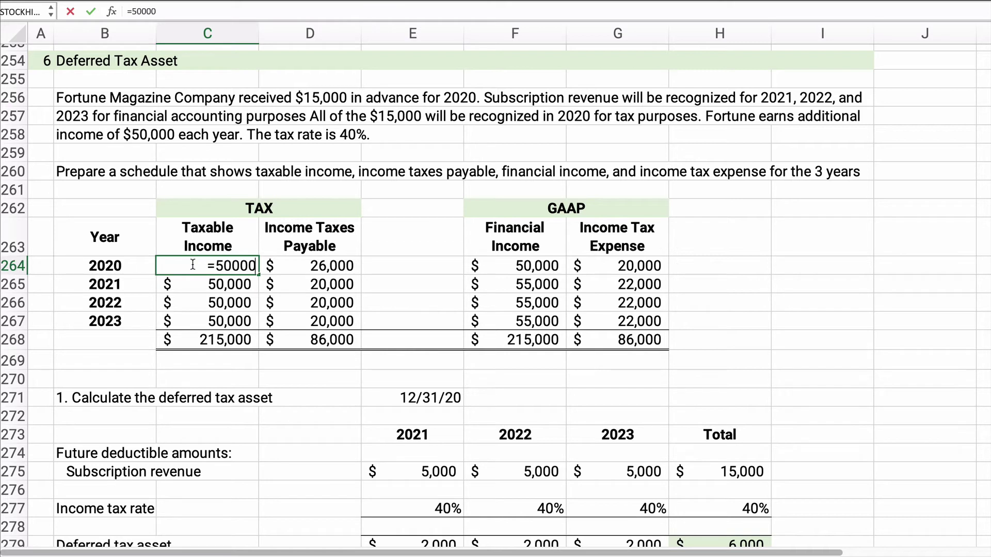
type("+15000")
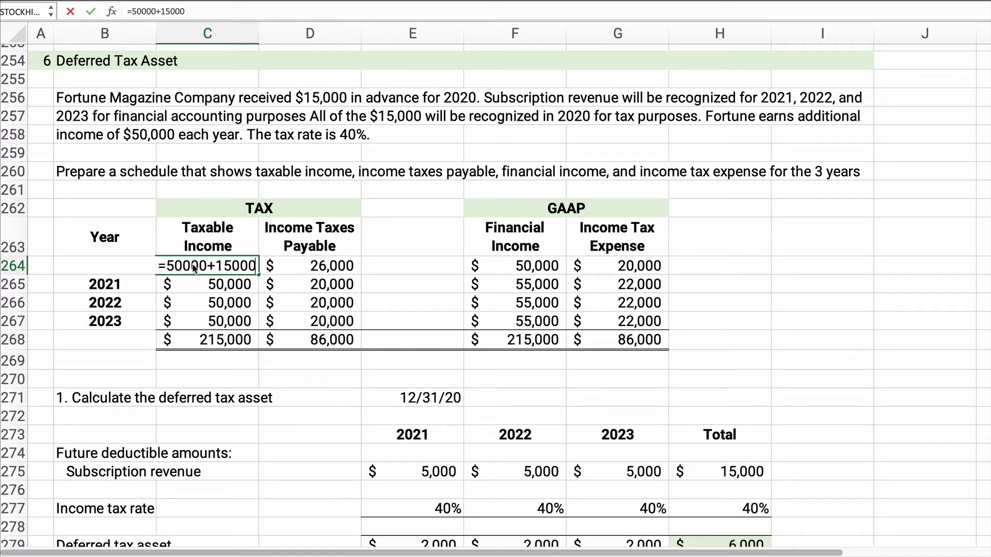
key("Return")
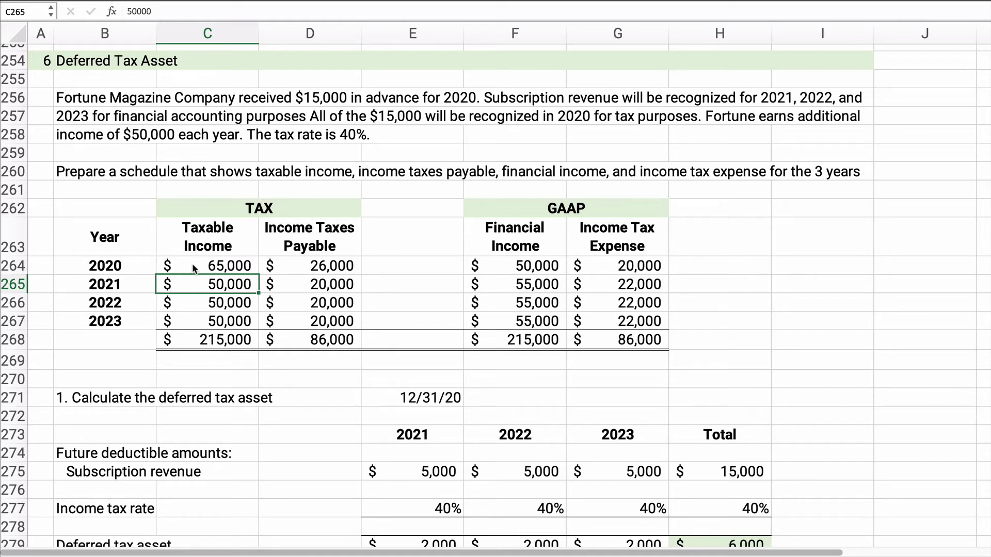
Examine the 2020–2023 income taxes payable and the totals of both TAX columns in the deferred tax asset schedule
left_click(316, 266)
left_click_drag(316, 265, 317, 318)
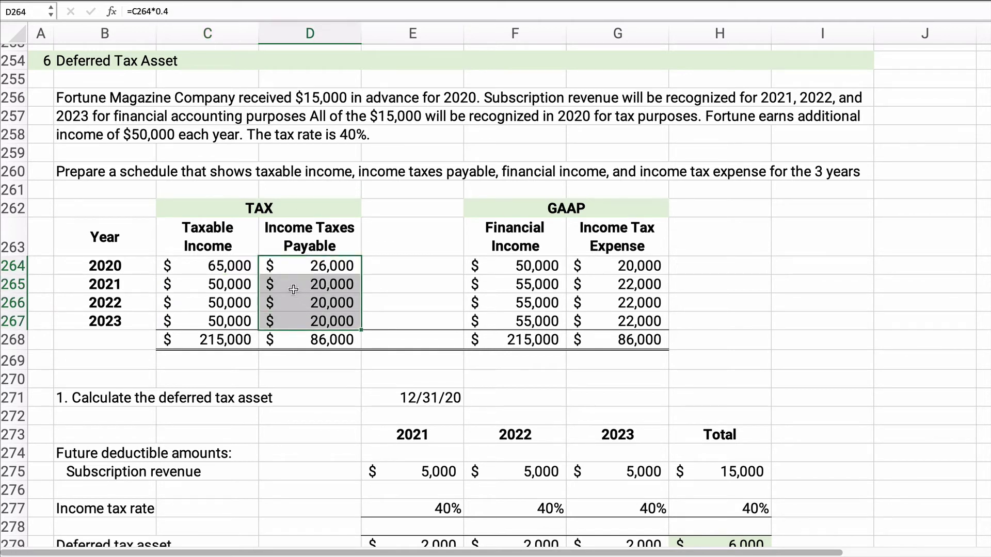
left_click(204, 344)
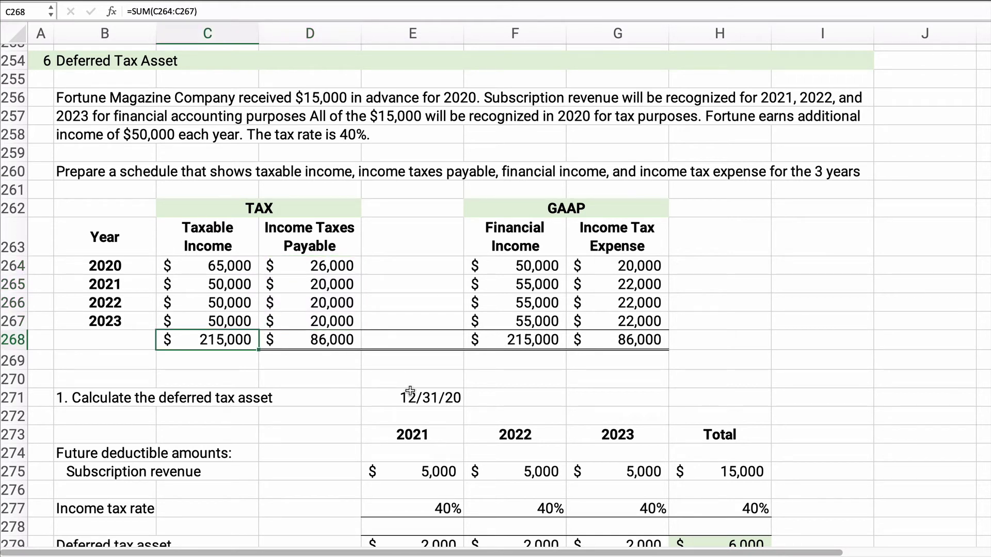
left_click(340, 346)
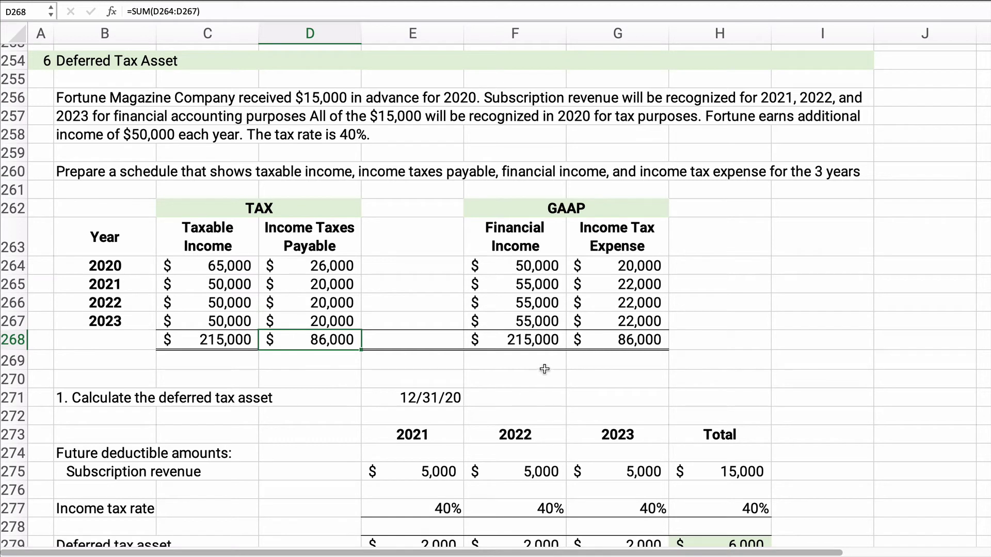
Examine the GAAP financial income for 2020–2023 and compare the income and tax totals between TAX and GAAP
left_click(505, 266)
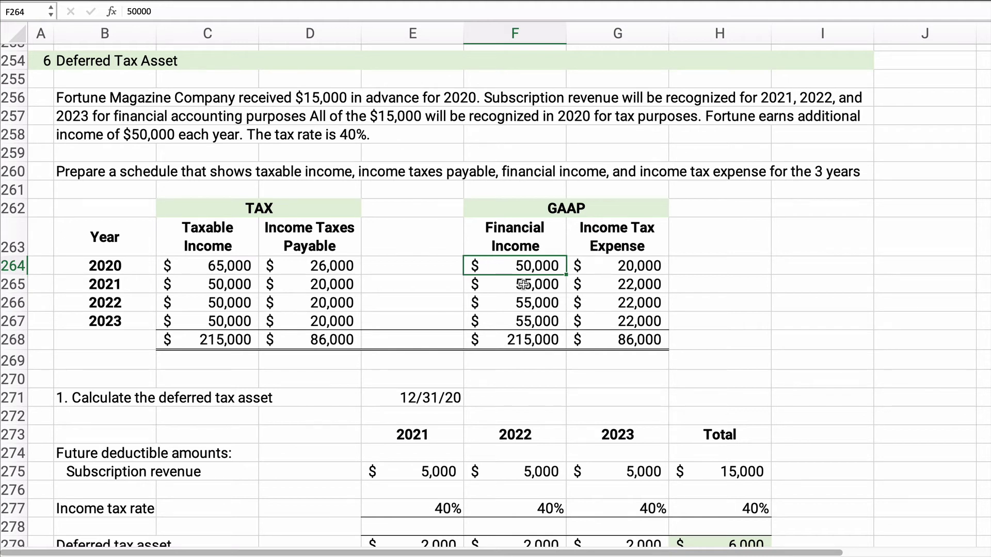
left_click_drag(520, 285, 523, 316)
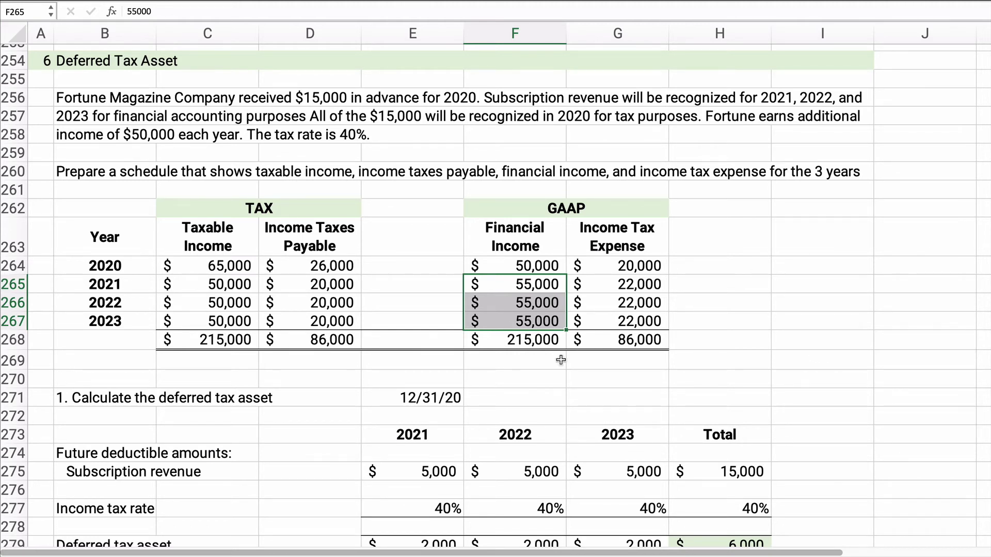
left_click_drag(204, 342, 342, 344)
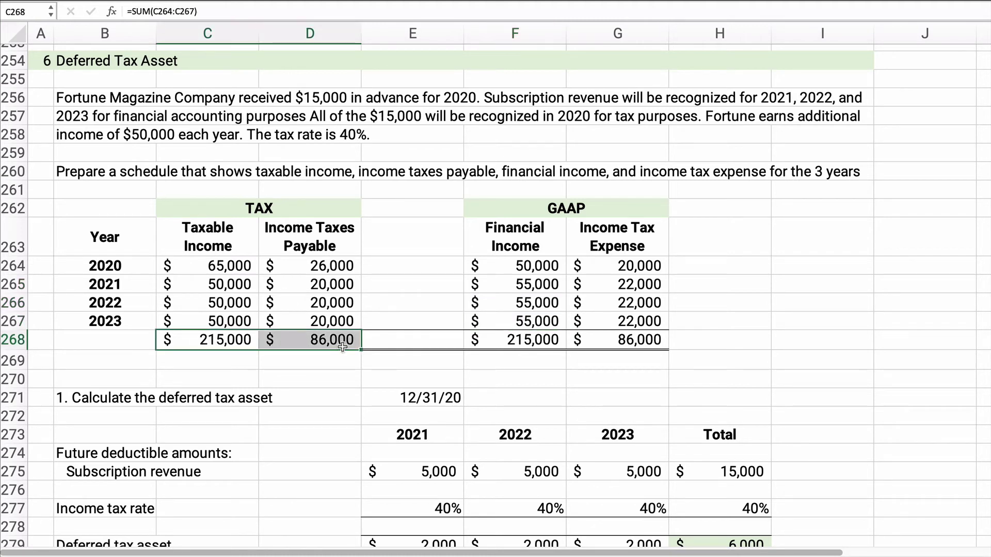
left_click(508, 342)
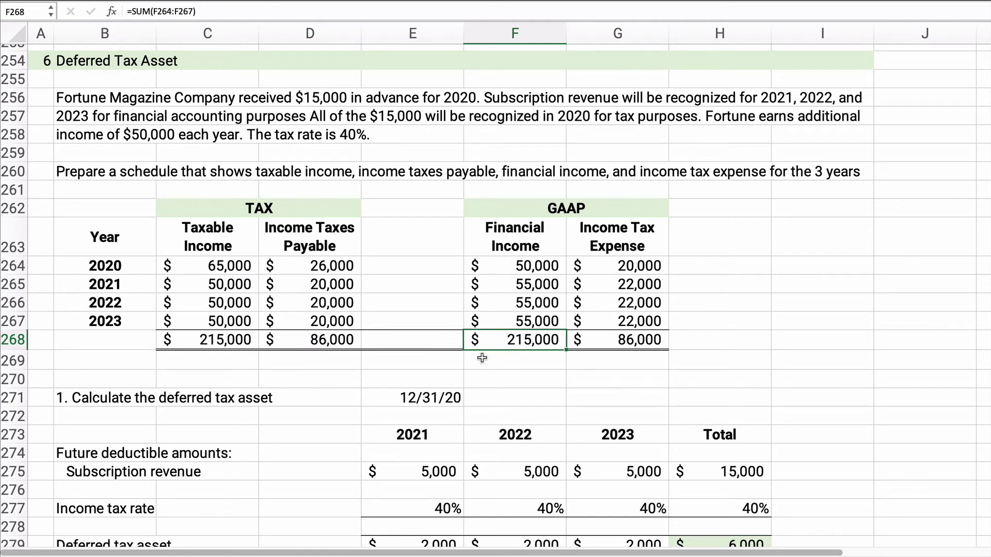
left_click(323, 340)
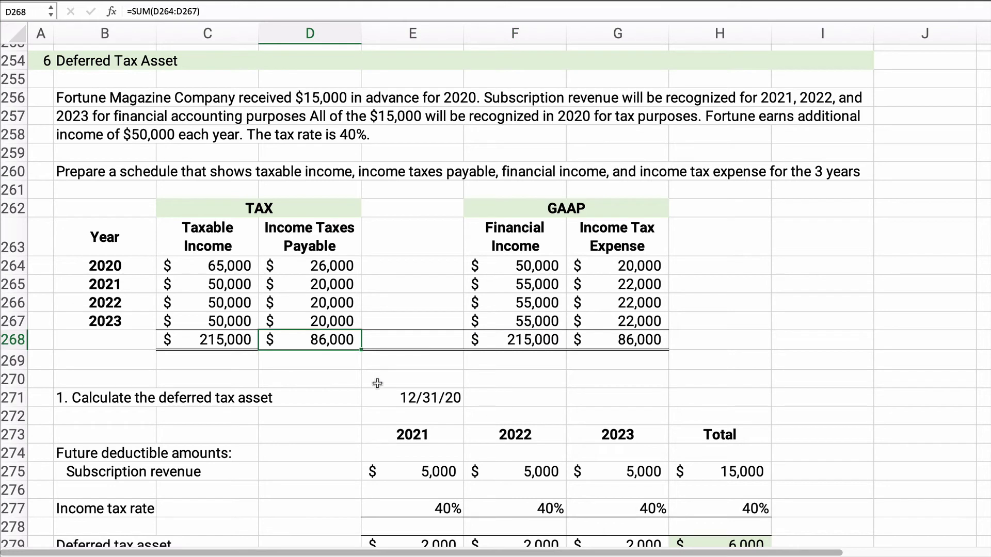
left_click(647, 347)
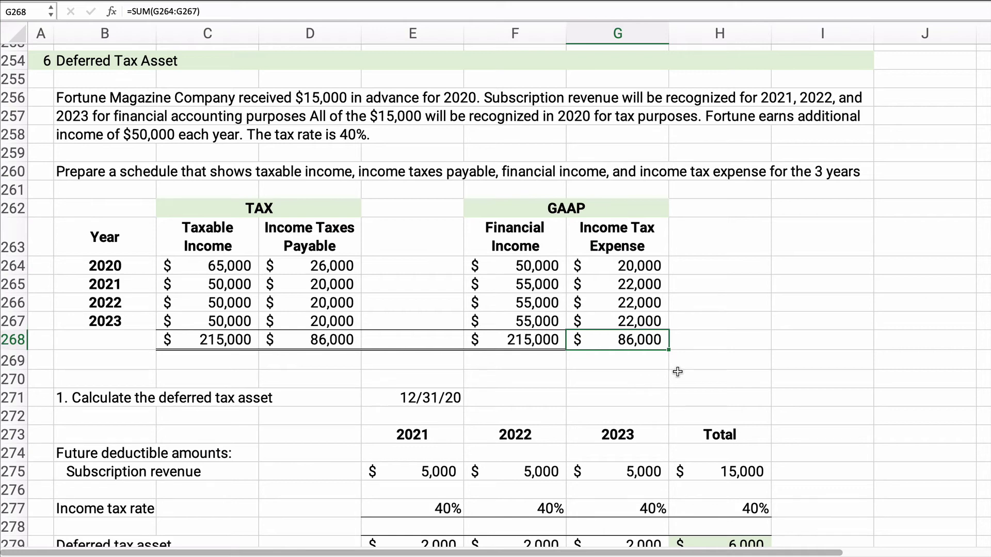
scroll(217, 439, "down", 5)
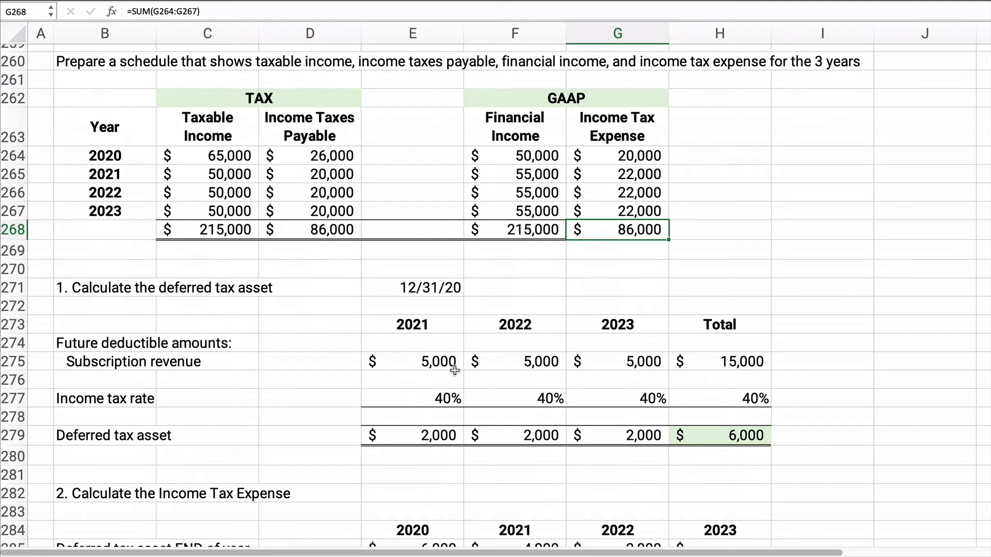
Examine the deferred tax asset calculation at 12/31/20, covering subscription revenue, the yearly deferred tax assets and the total column
left_click_drag(407, 327, 432, 428)
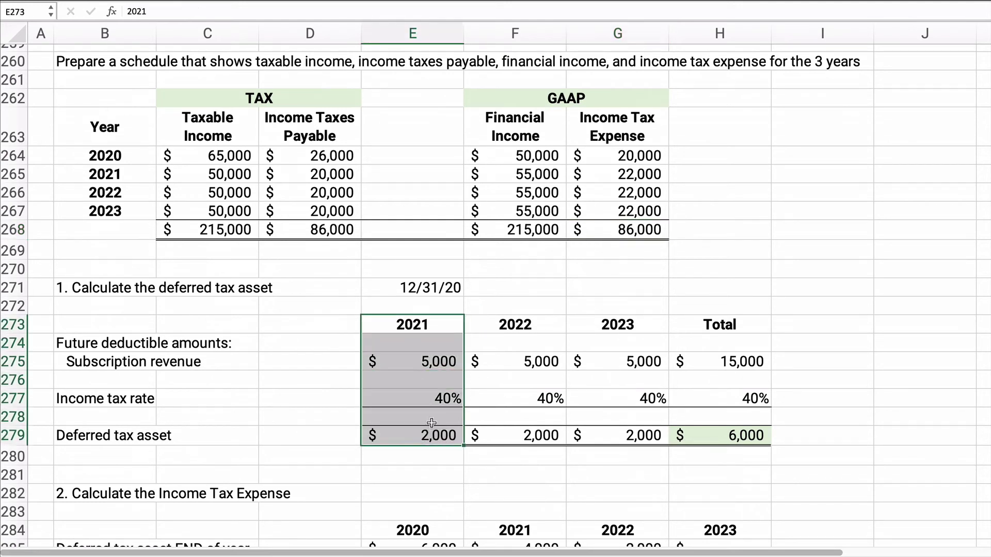
left_click_drag(428, 362, 636, 361)
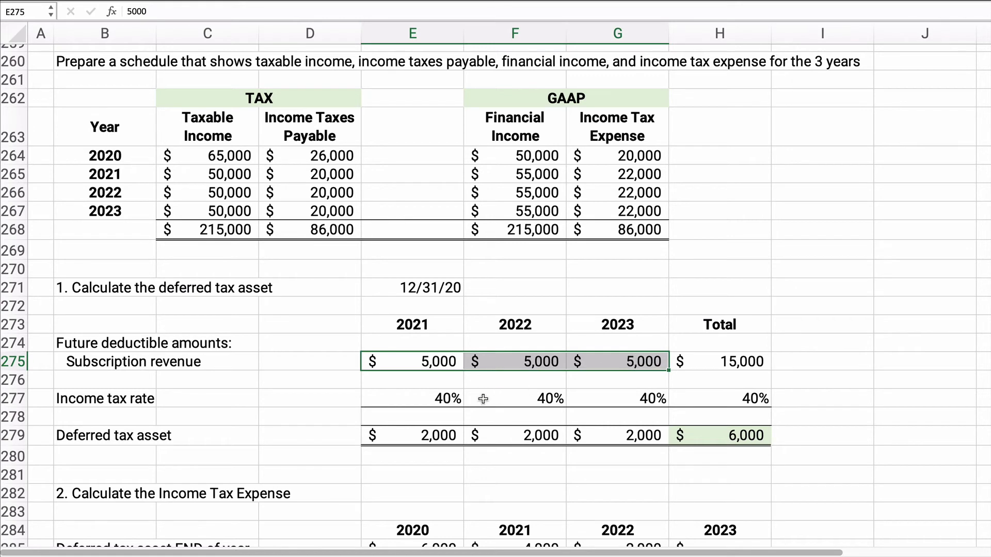
left_click_drag(443, 439, 585, 439)
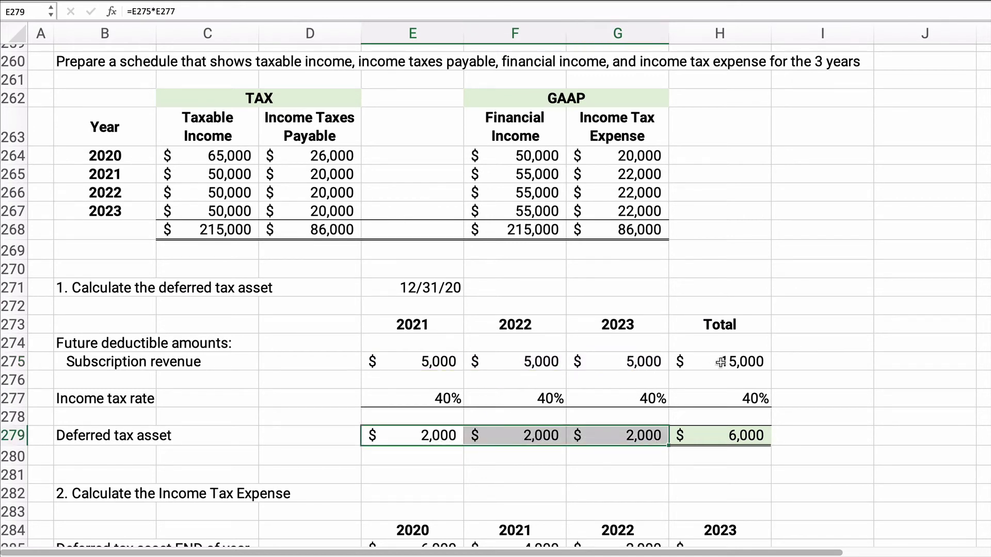
left_click_drag(721, 361, 737, 437)
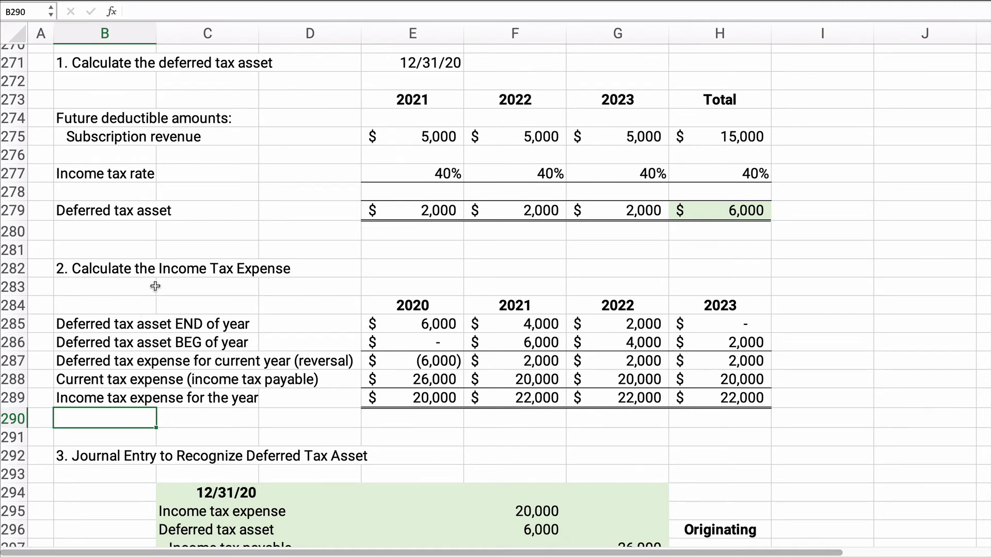
Examine the 2020 income tax expense calculation from the ending and beginning deferred tax asset balances to the expense for the year
left_click(438, 326)
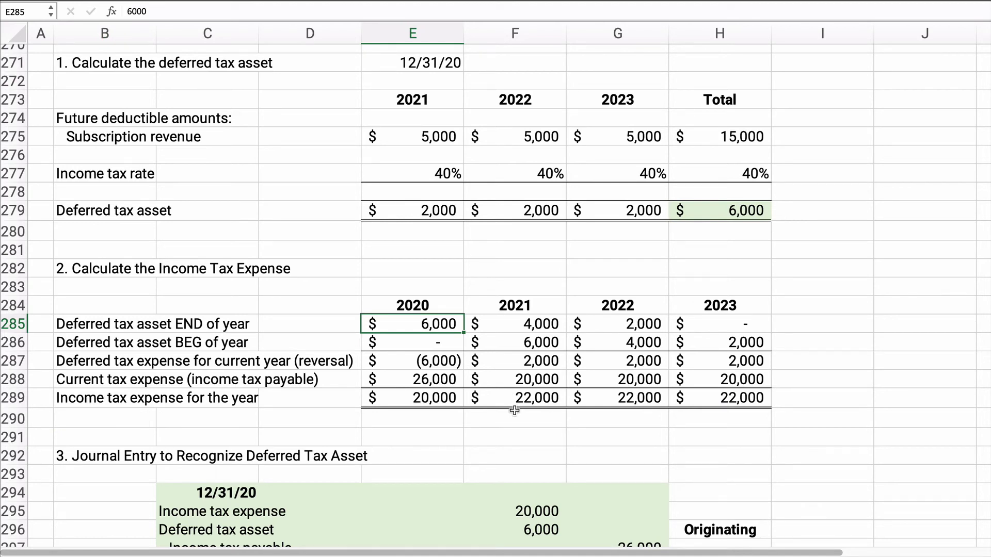
left_click(439, 342)
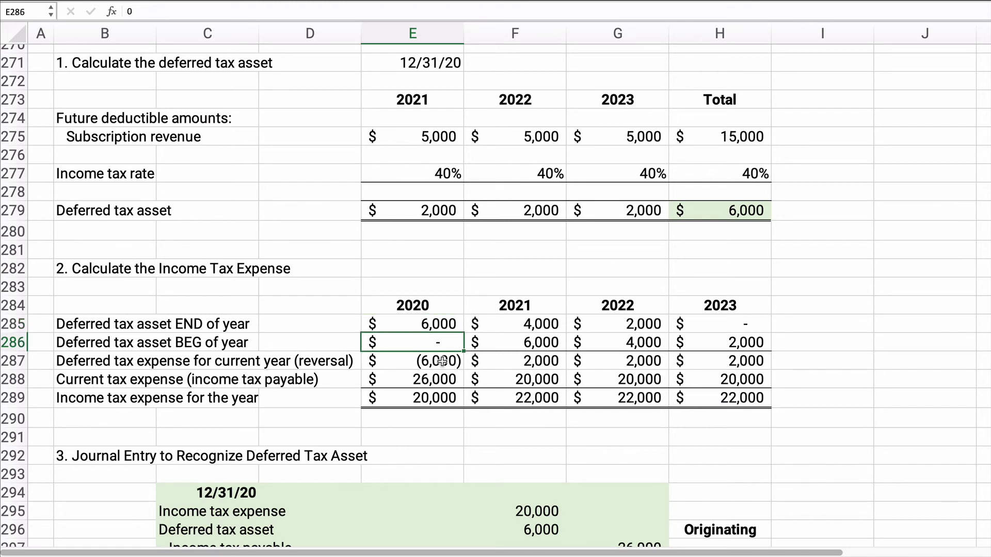
left_click(441, 361)
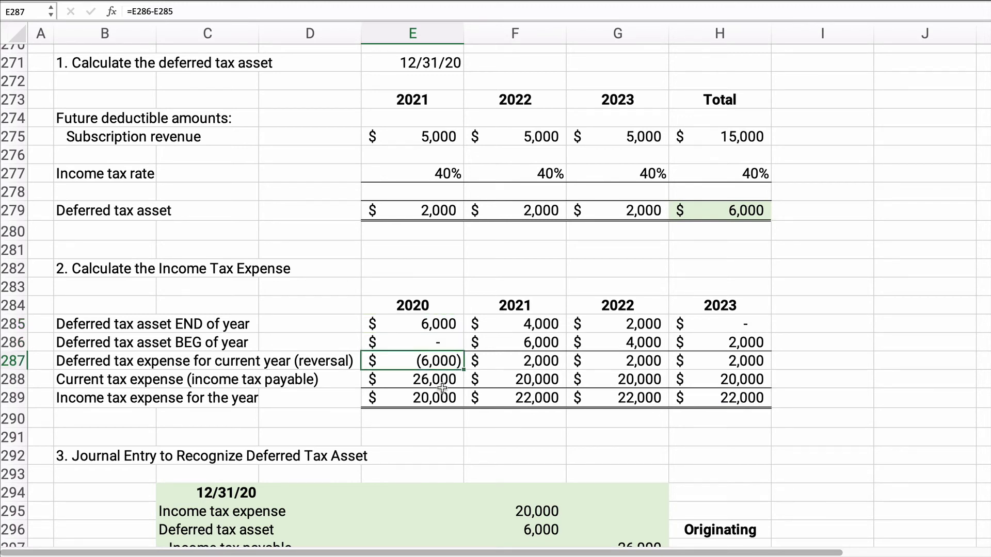
left_click_drag(75, 380, 390, 382)
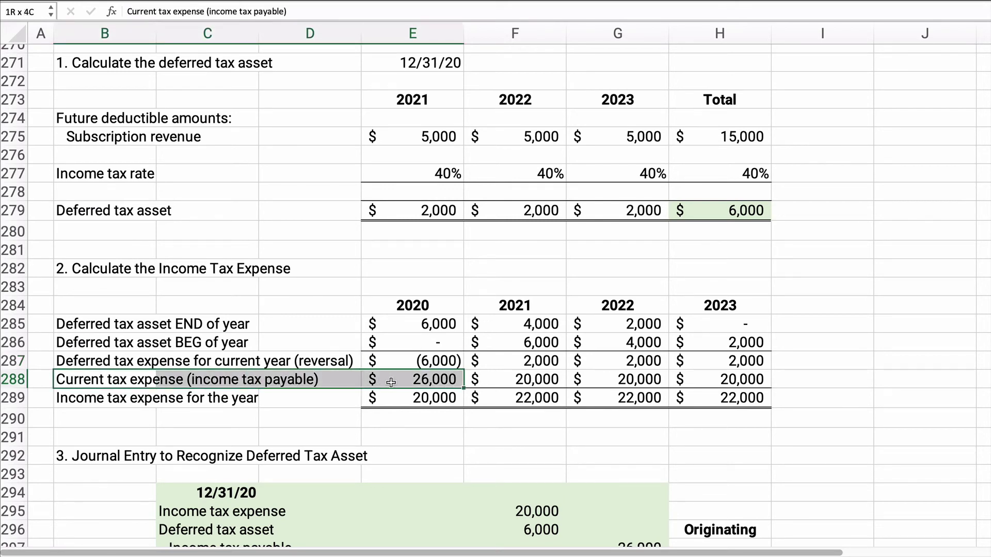
left_click_drag(133, 399, 416, 403)
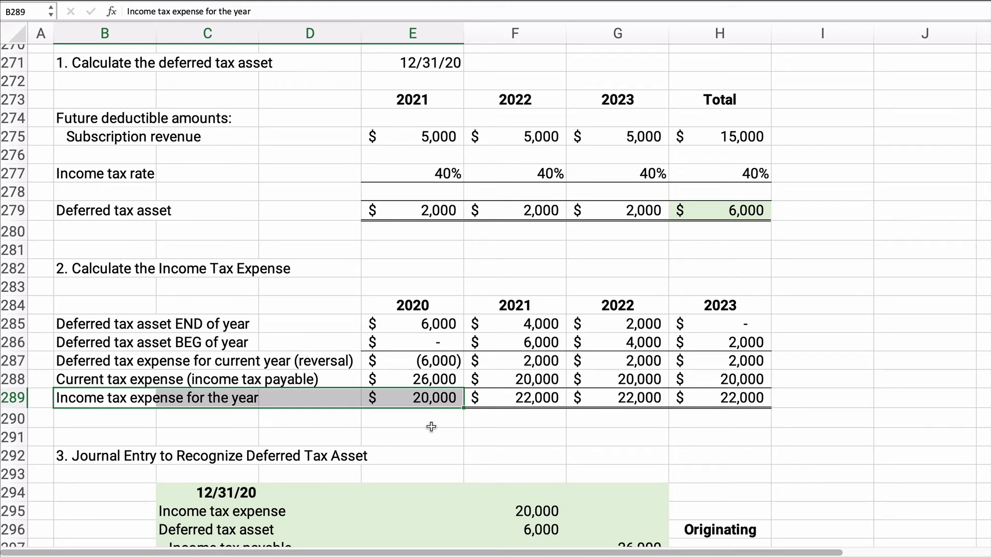
Examine the 2021–2023 ending deferred tax asset balances, and compare the yearly income tax expense with the current tax expense
left_click(510, 324)
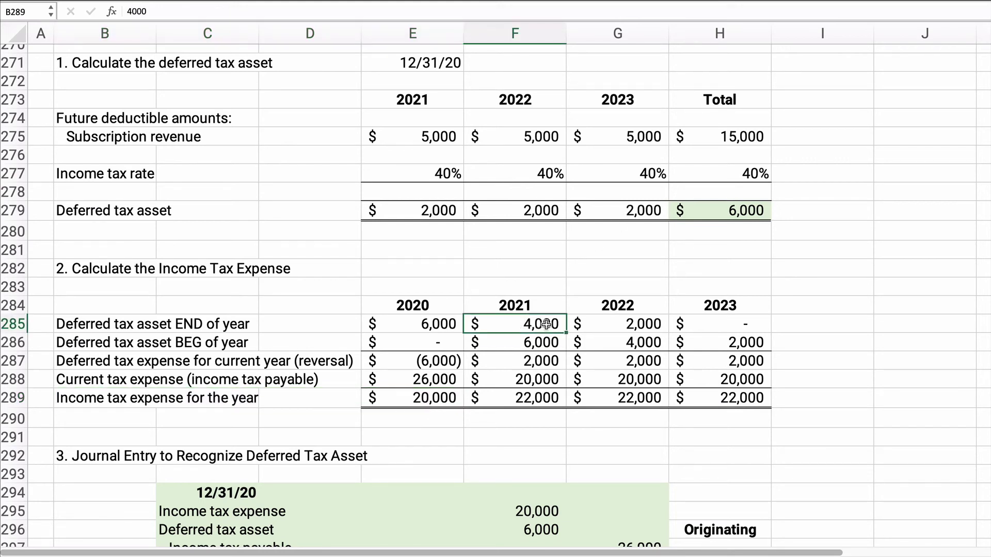
left_click(613, 325)
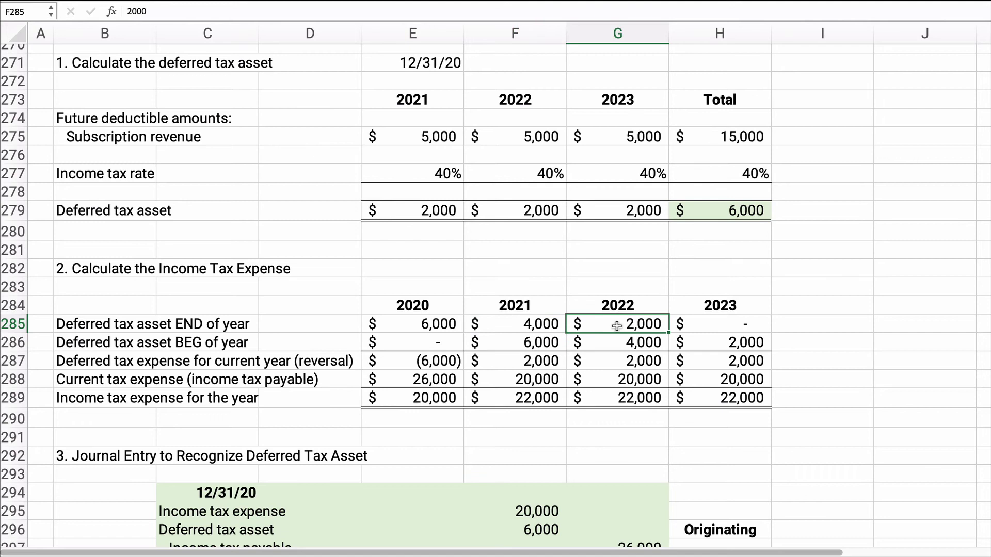
left_click(722, 321)
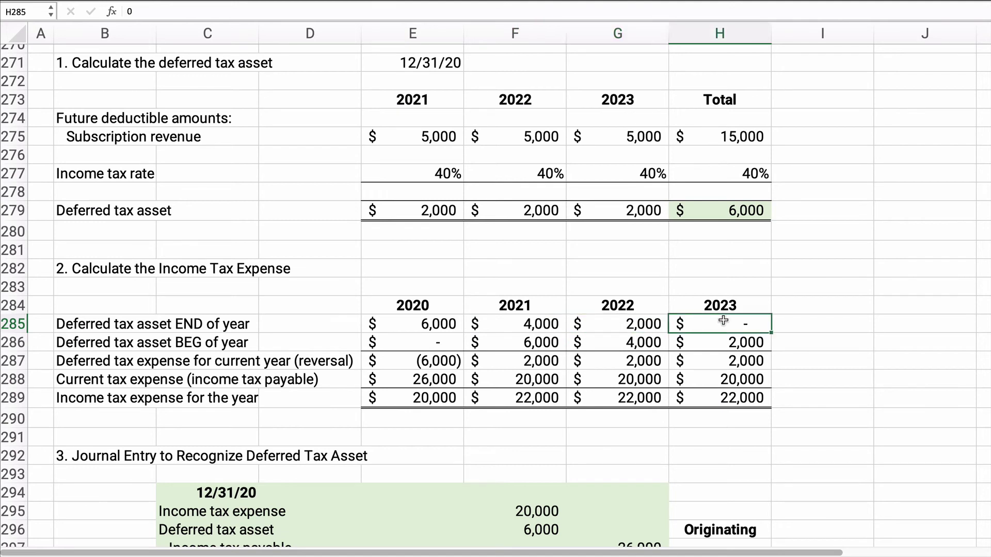
left_click(537, 399)
left_click_drag(537, 401, 697, 400)
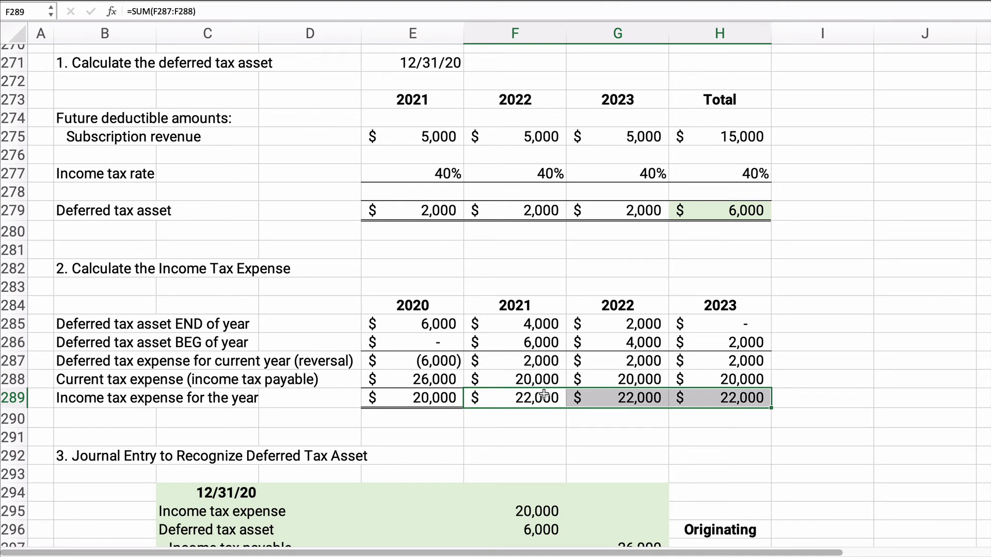
left_click_drag(518, 383, 690, 381)
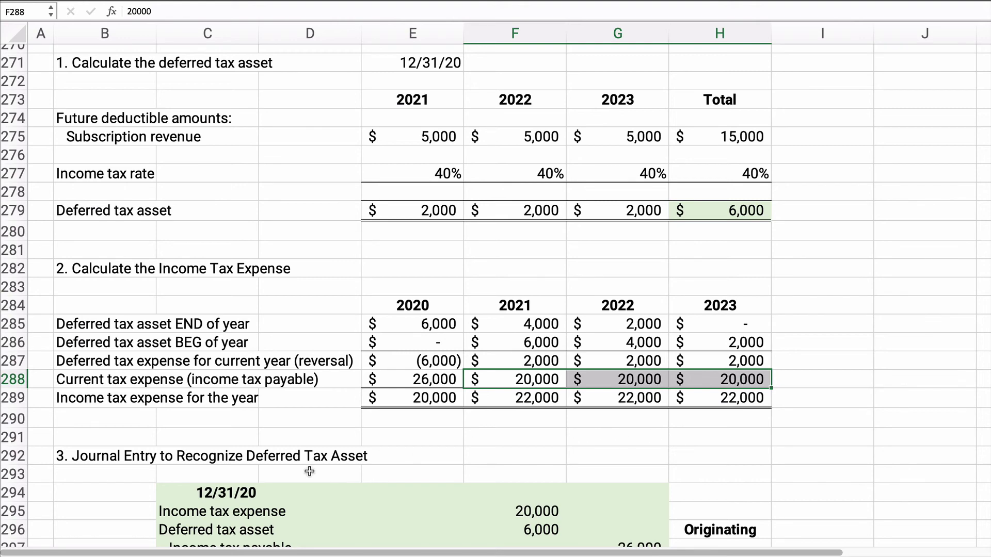
Examine the 12/31/20 originating journal entry, covering income tax expense, income tax payable and the deferred tax asset
scroll(87, 467, "down", 5)
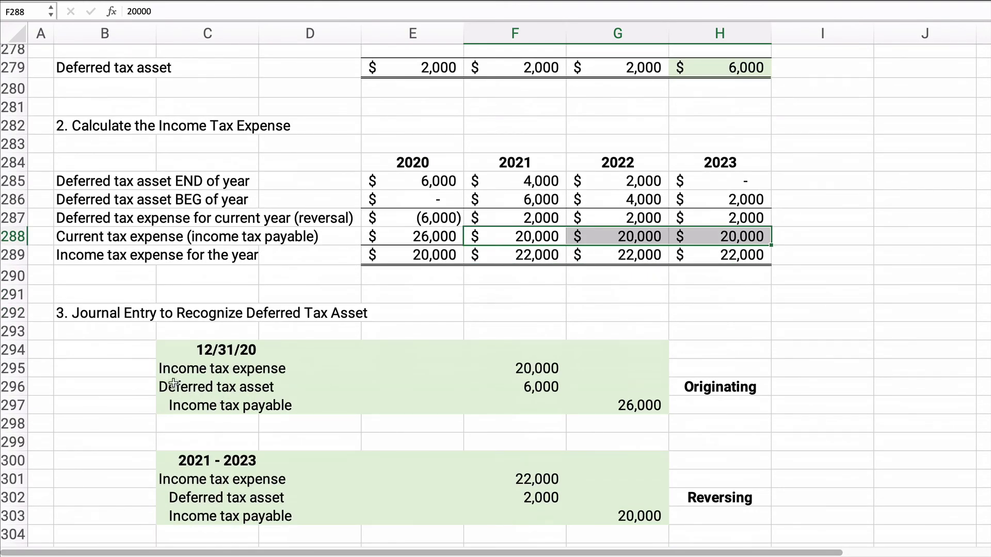
left_click_drag(165, 369, 516, 376)
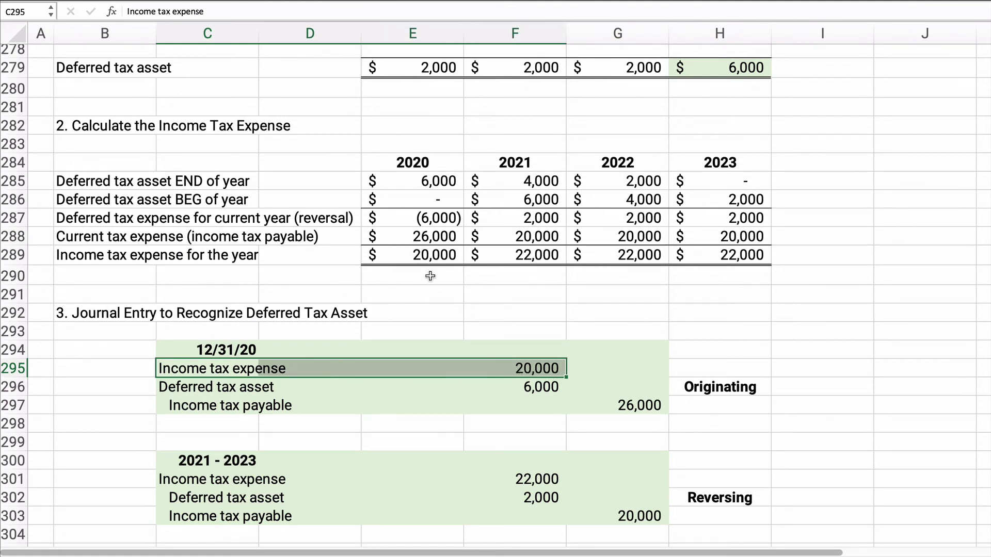
left_click_drag(192, 406, 588, 395)
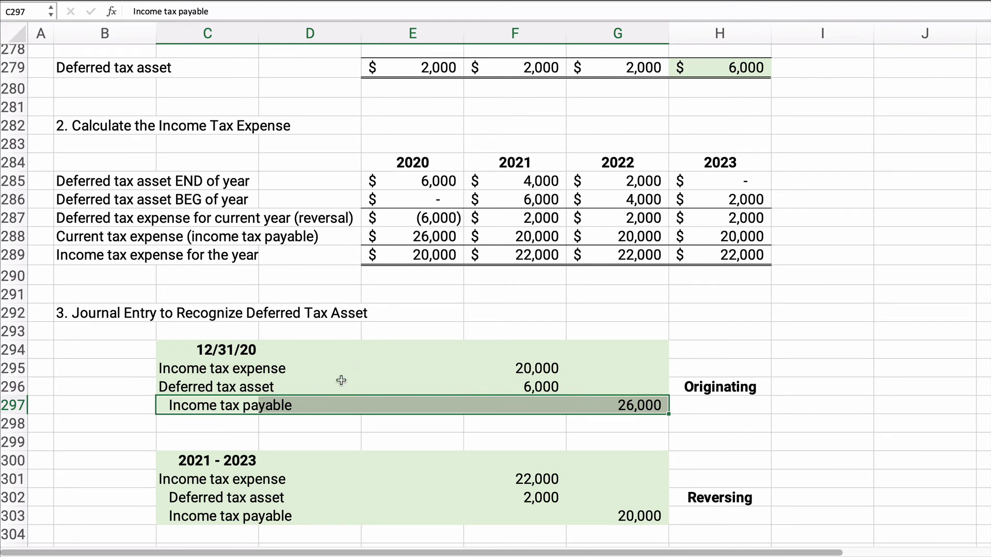
left_click(526, 386)
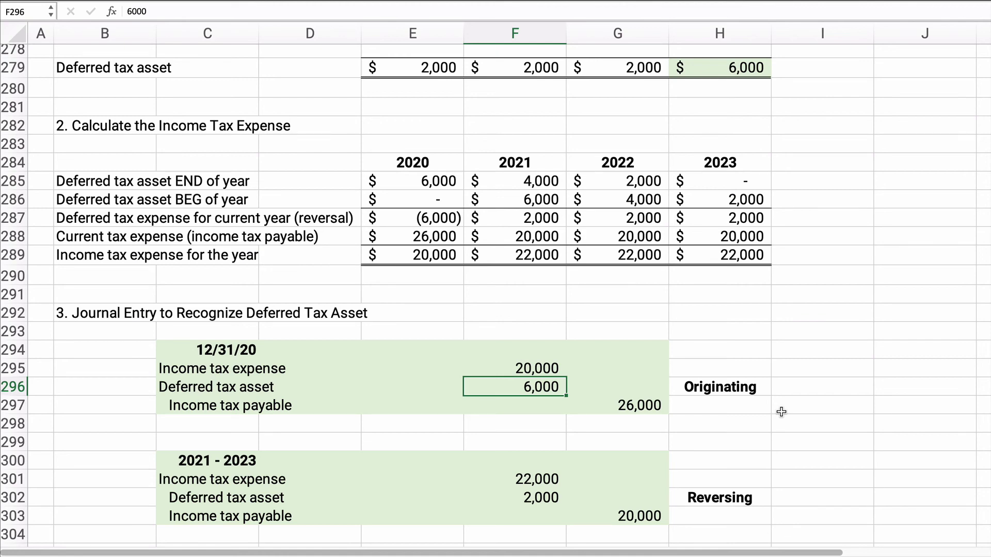
Examine the 2021–2023 reversing journal entry, including its deferred tax asset line
scroll(100, 477, "down", 2)
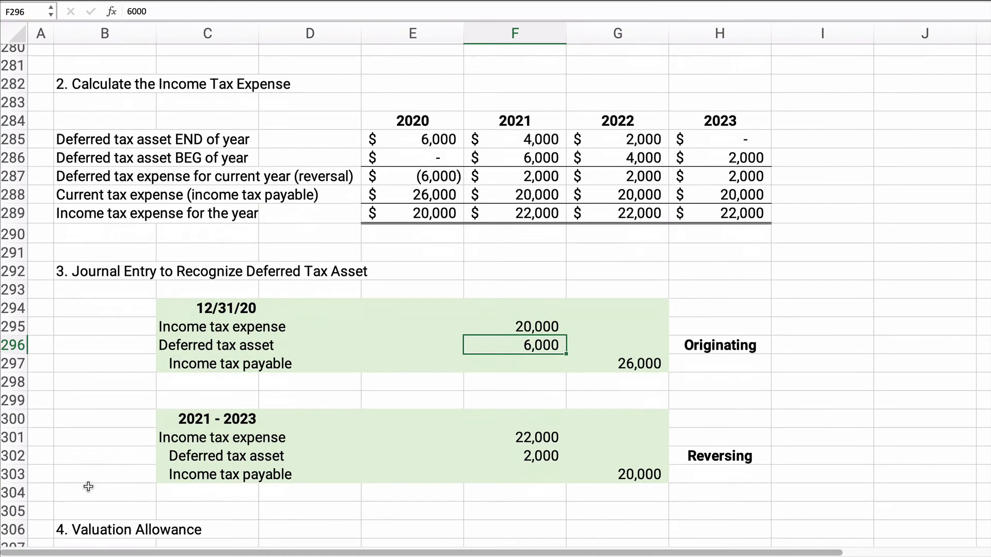
left_click_drag(189, 382, 663, 419)
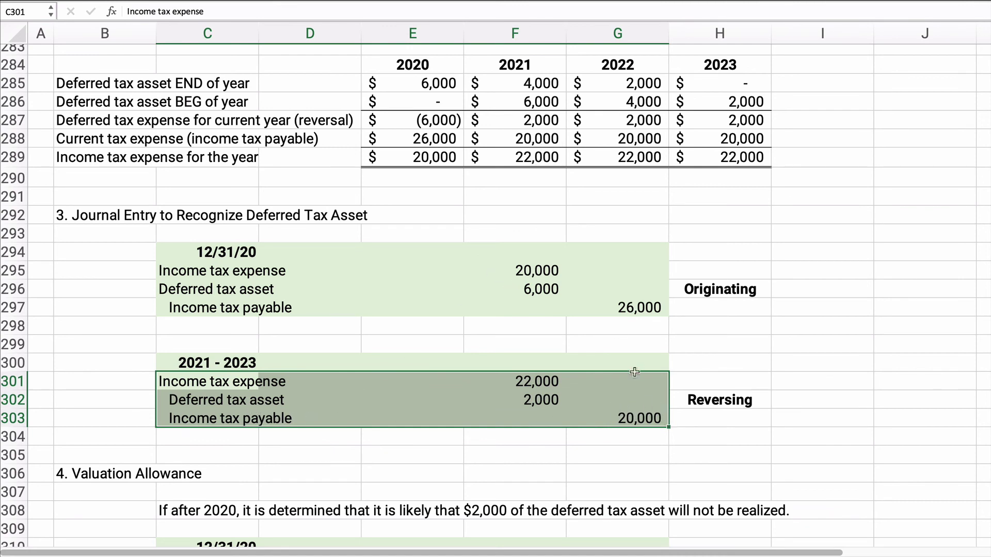
left_click(197, 402)
double_click(197, 402)
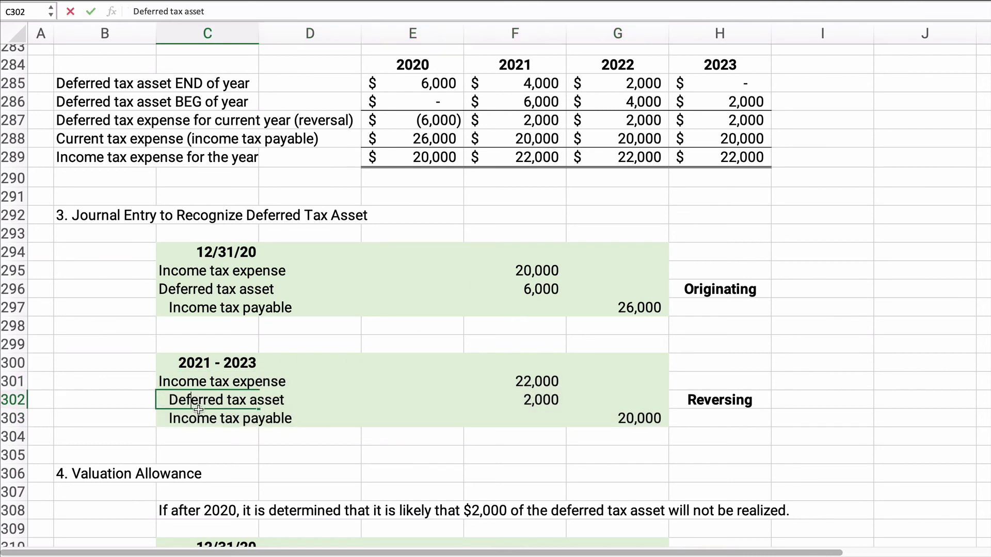
left_click(316, 417)
Clear the deferred tax asset label and debit amount from the 2021–2023 reversing entry, and enter 2000 as a credit in G302
left_click_drag(252, 399, 542, 399)
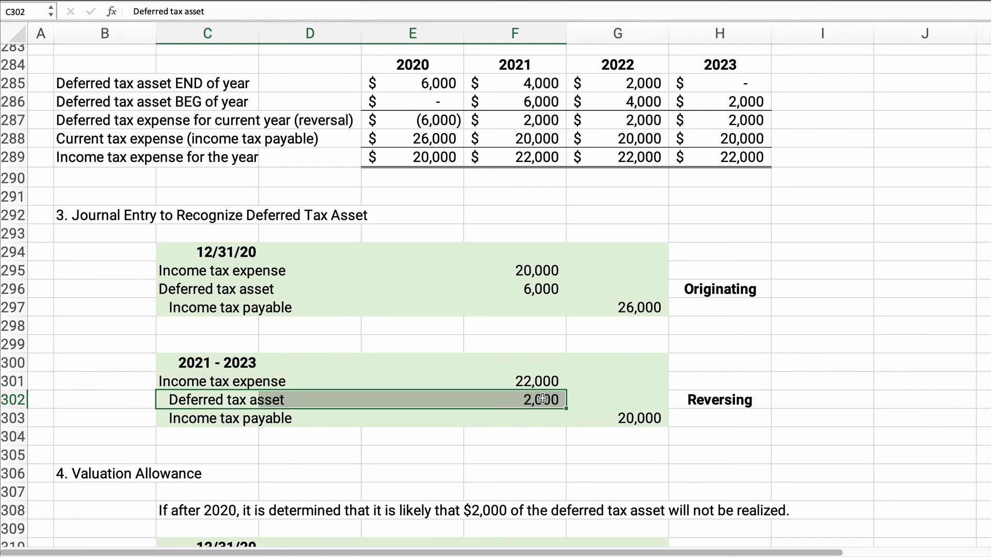
key("Delete")
key("Right")
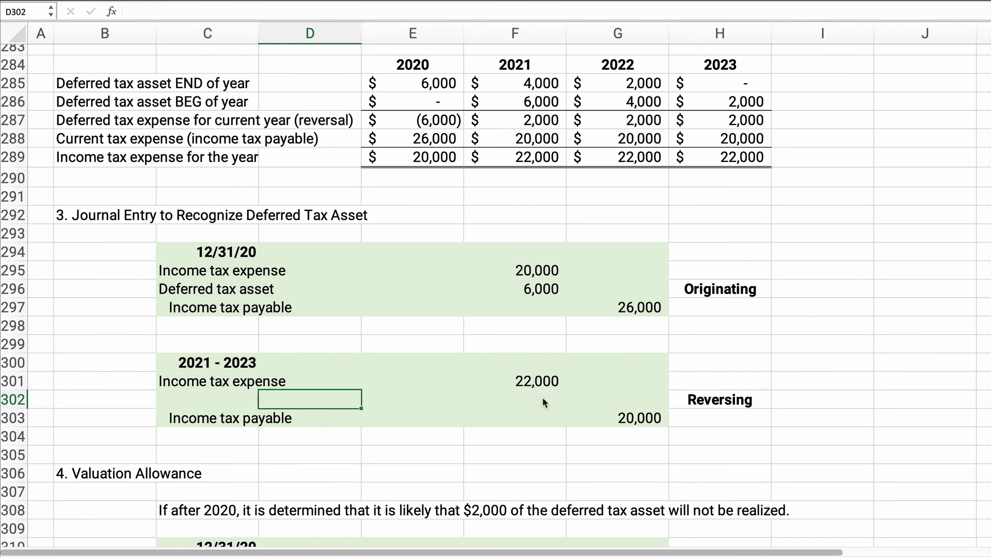
key("Right")
key("Right")
key("Right")
key("Right")
key("Left")
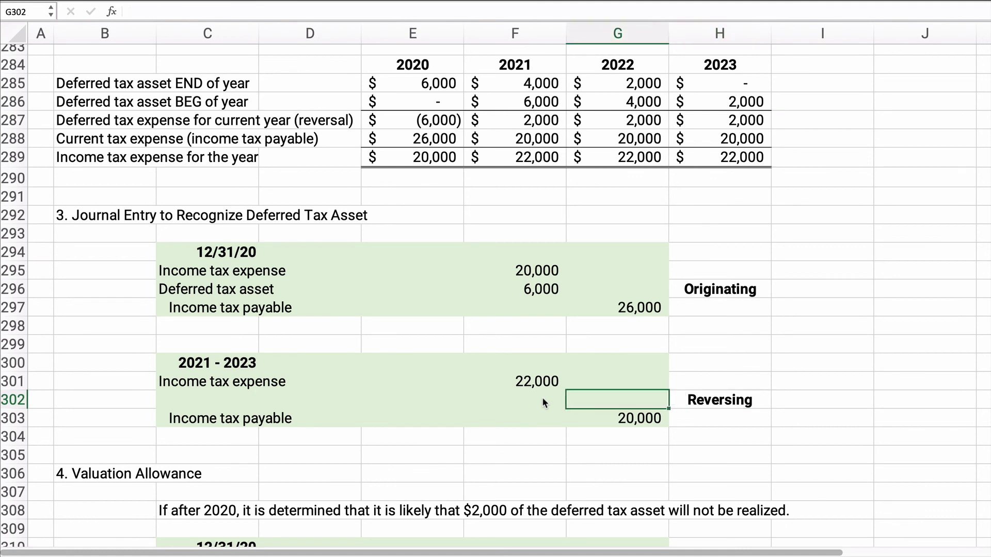
type("2000")
key("Return")
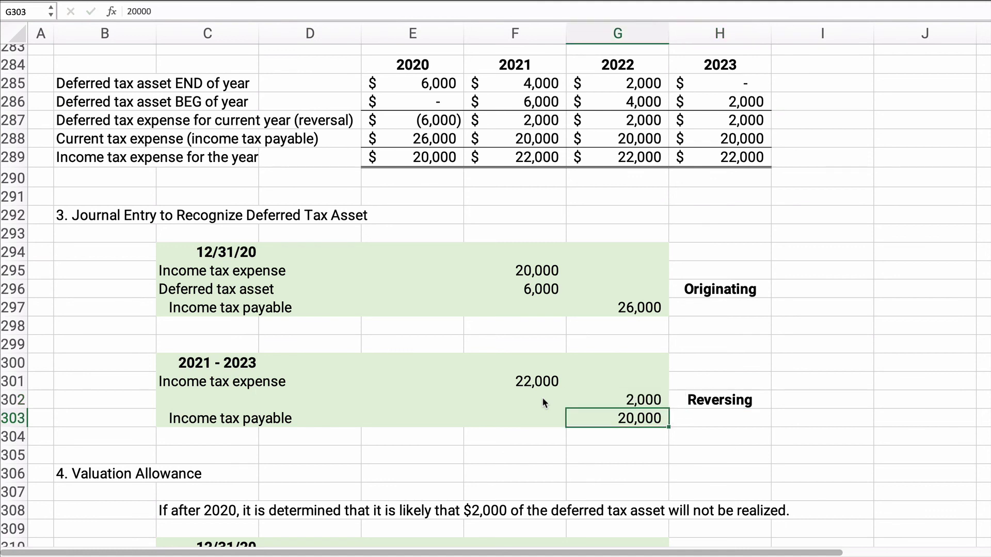
Enter the label "Deferred tax asset" in C302 of the 2021–2023 reversing entry
left_click(215, 402)
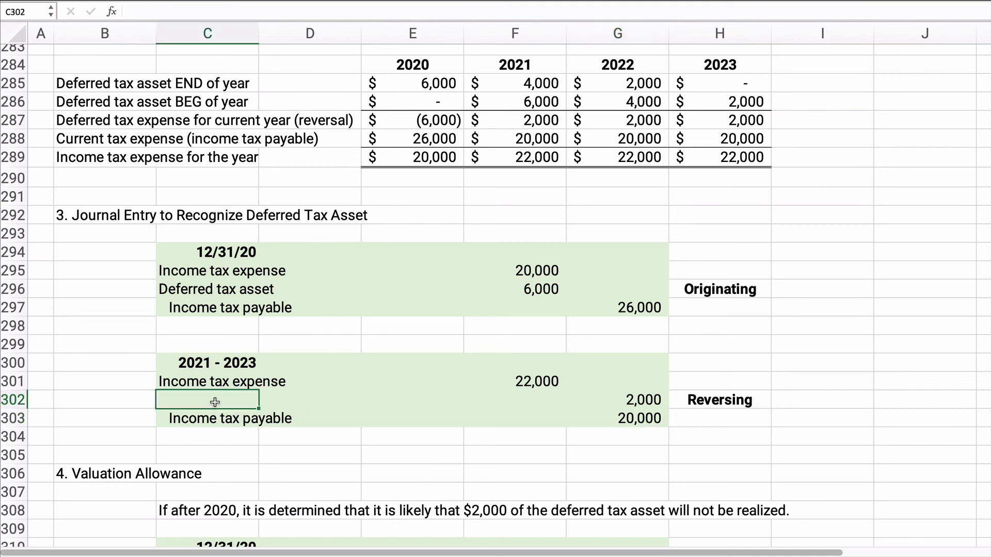
type("Deferred ")
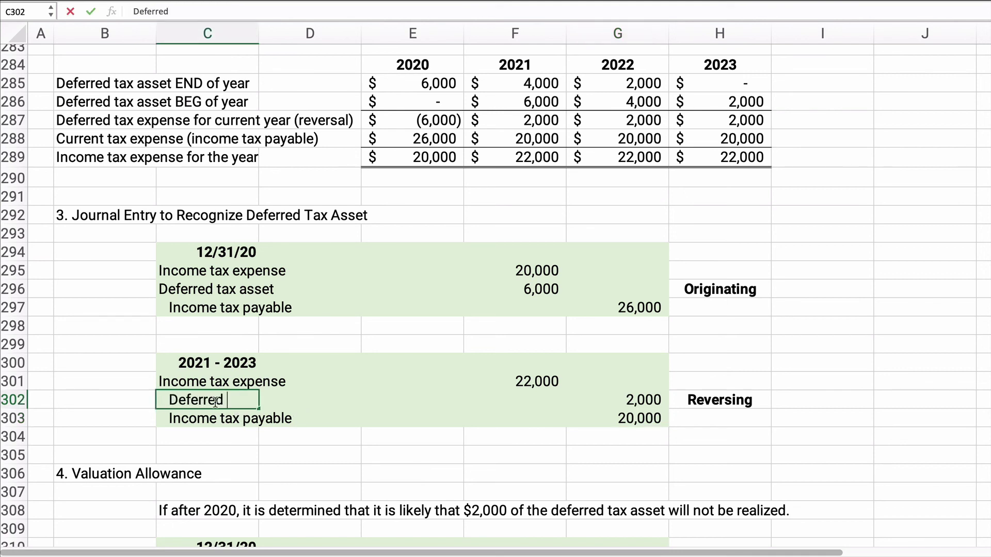
type("tax asset")
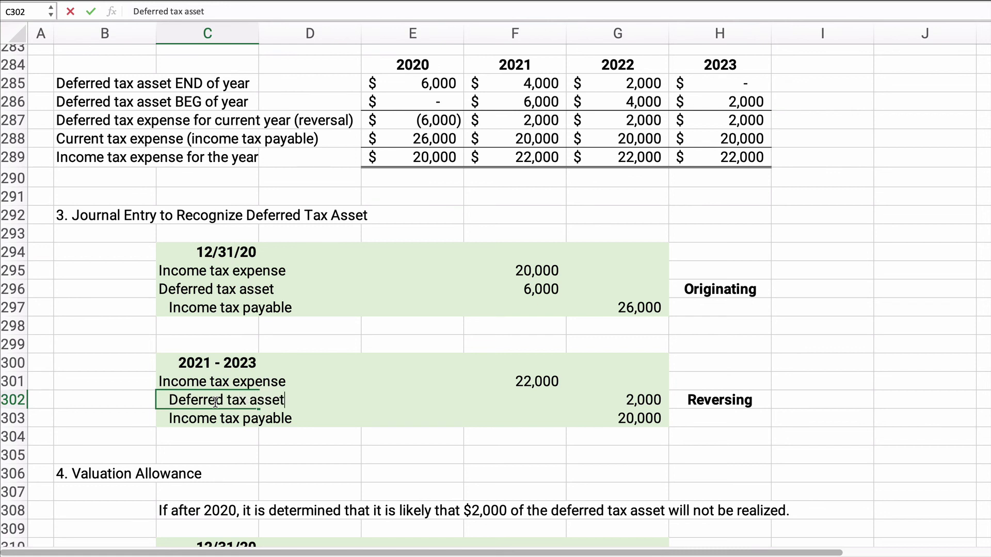
key("Return")
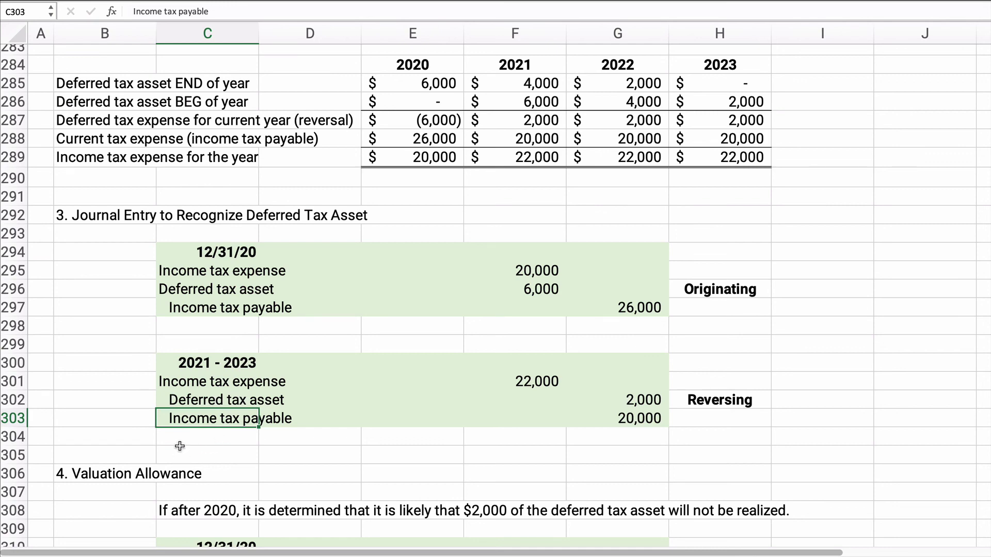
Examine the Valuation Allowance scenario and its 12/31/20 entry, and relate it to the deferred tax asset in the originating entry
scroll(153, 434, "down", 1)
scroll(153, 434, "down", 3)
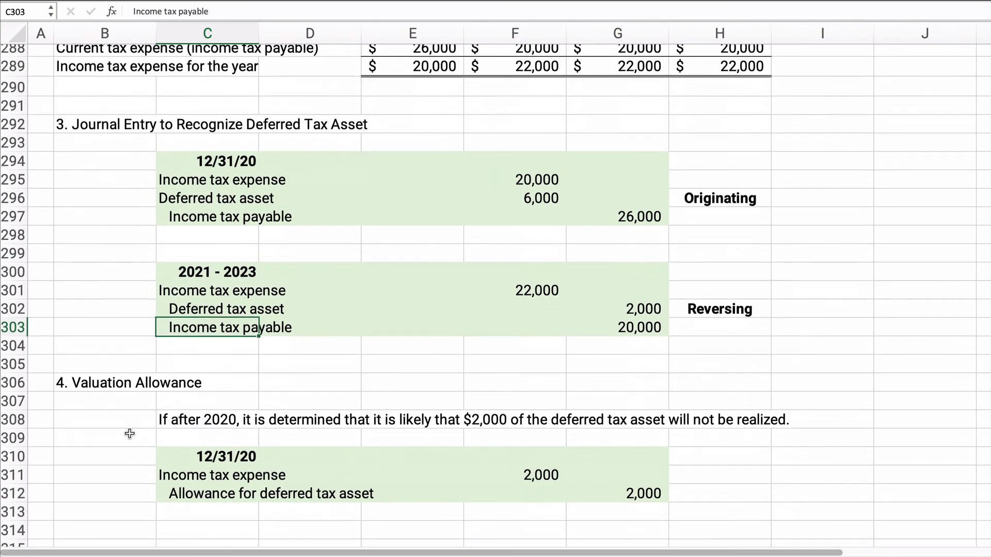
scroll(132, 434, "down", 1)
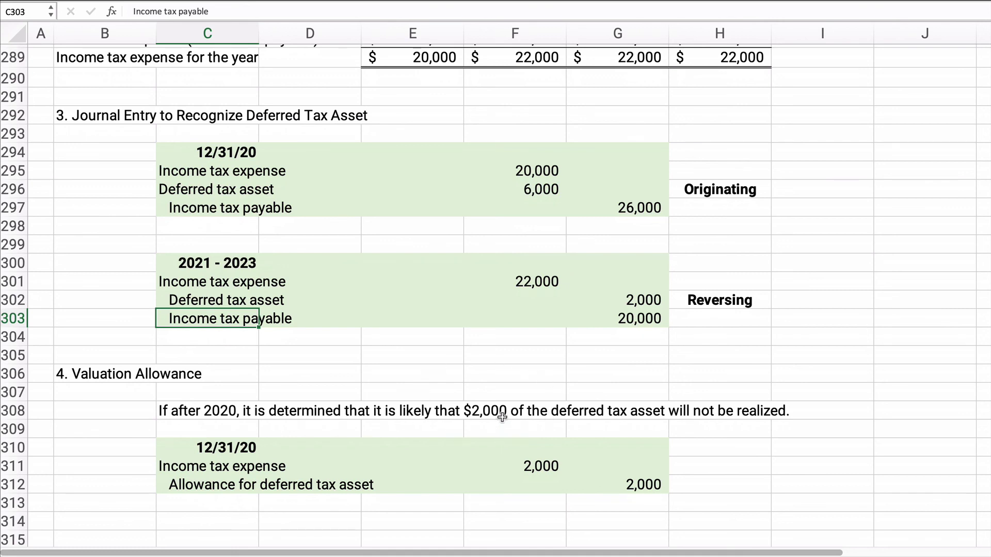
left_click(215, 468)
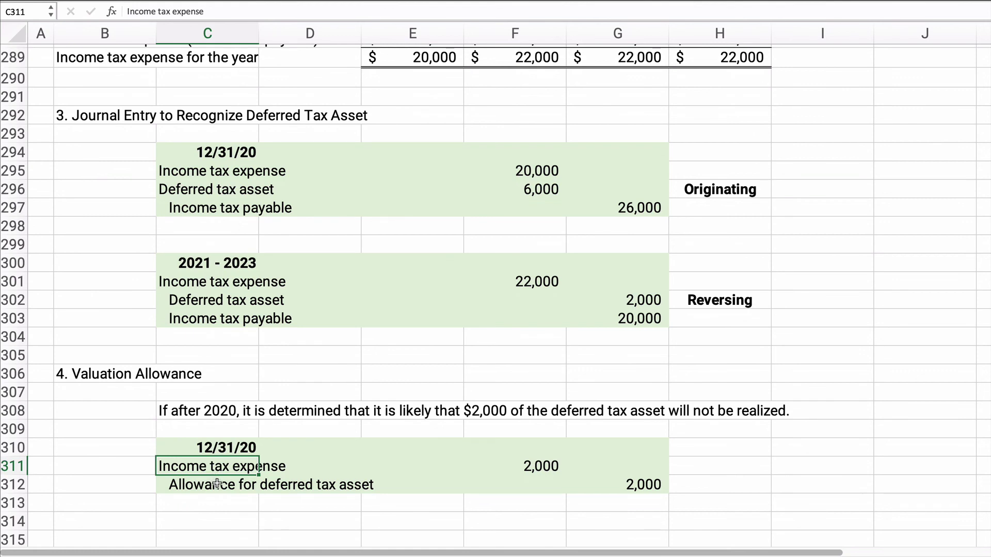
left_click(217, 485)
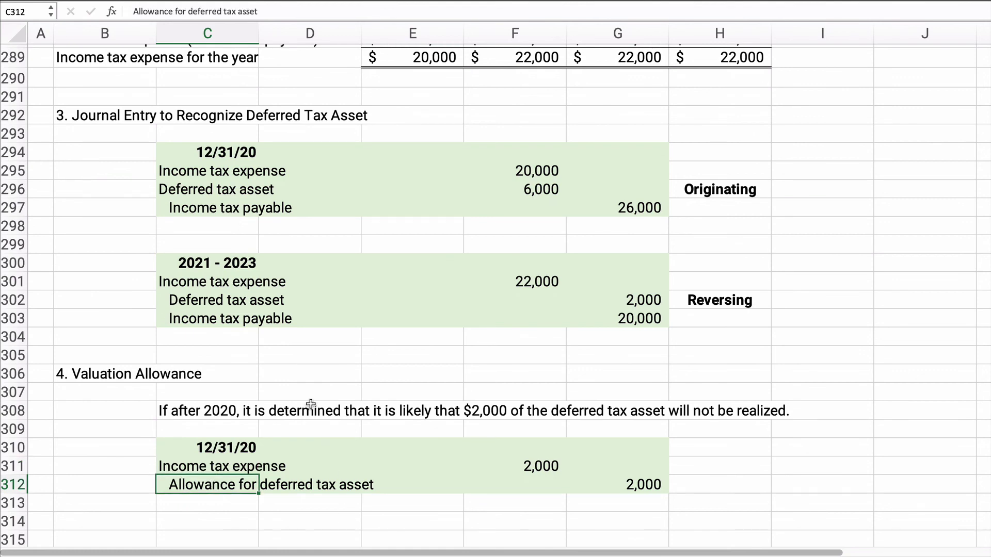
left_click(248, 196)
left_click_drag(248, 196, 529, 196)
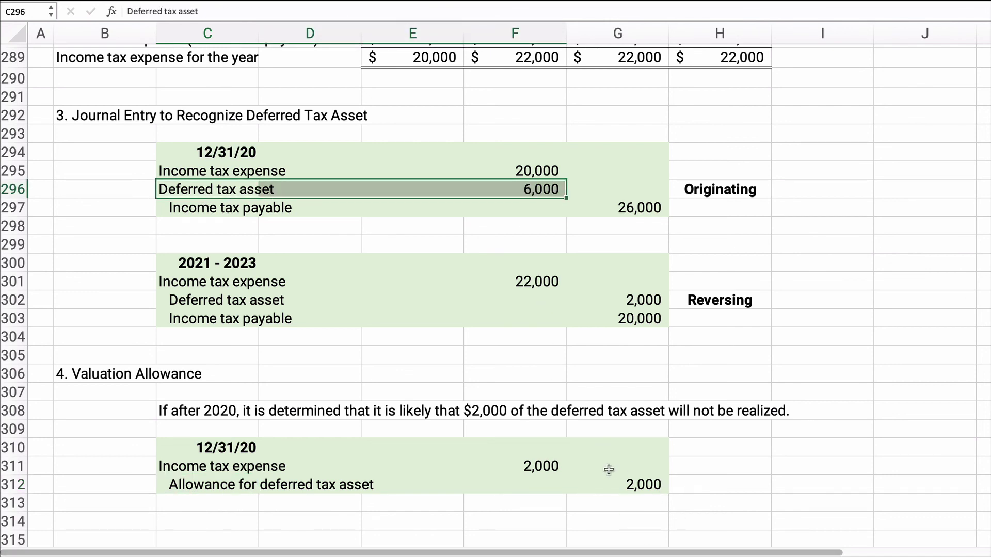